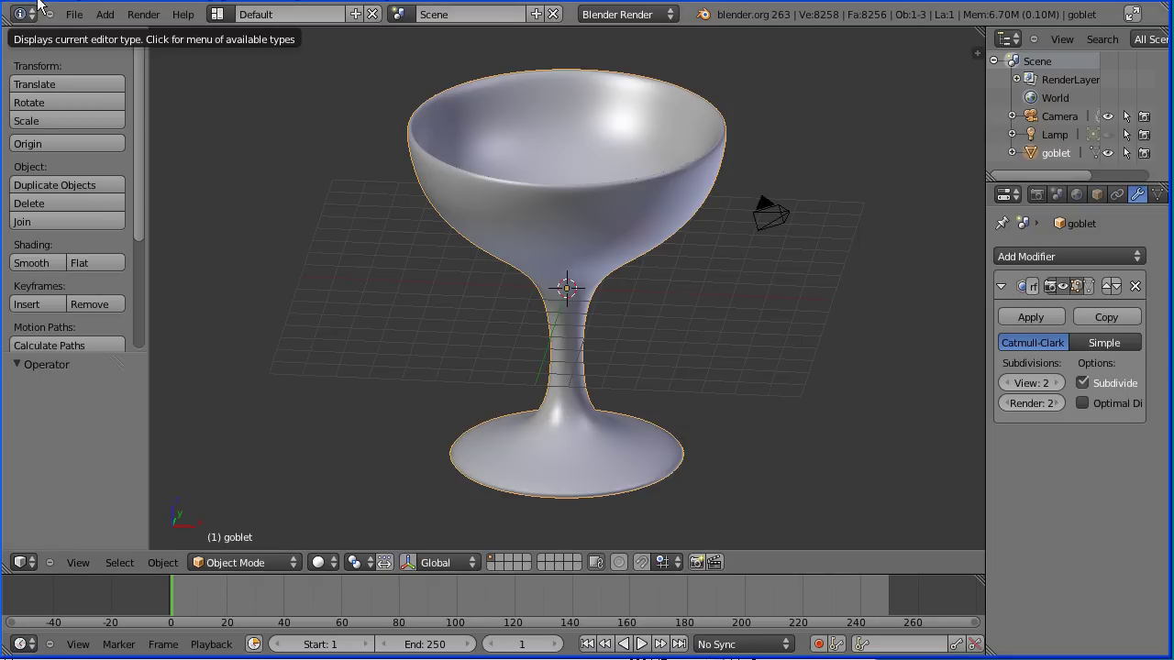
Choose File > New to bring up the Reload Start-Up File confirmation.
{"action": "left_click", "coordinate": [75, 13]}
{"action": "left_click", "coordinate": [86, 32]}
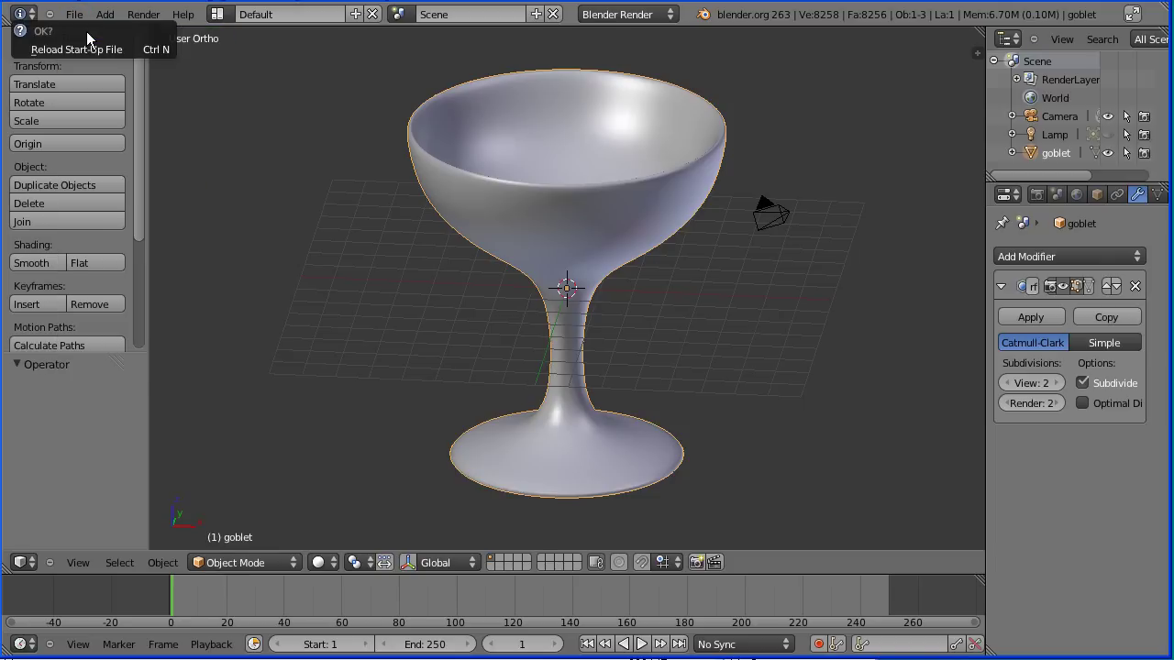
Reload the start-up file and delete all of the cube's vertices in Edit Mode.
{"action": "left_click", "coordinate": [83, 47]}
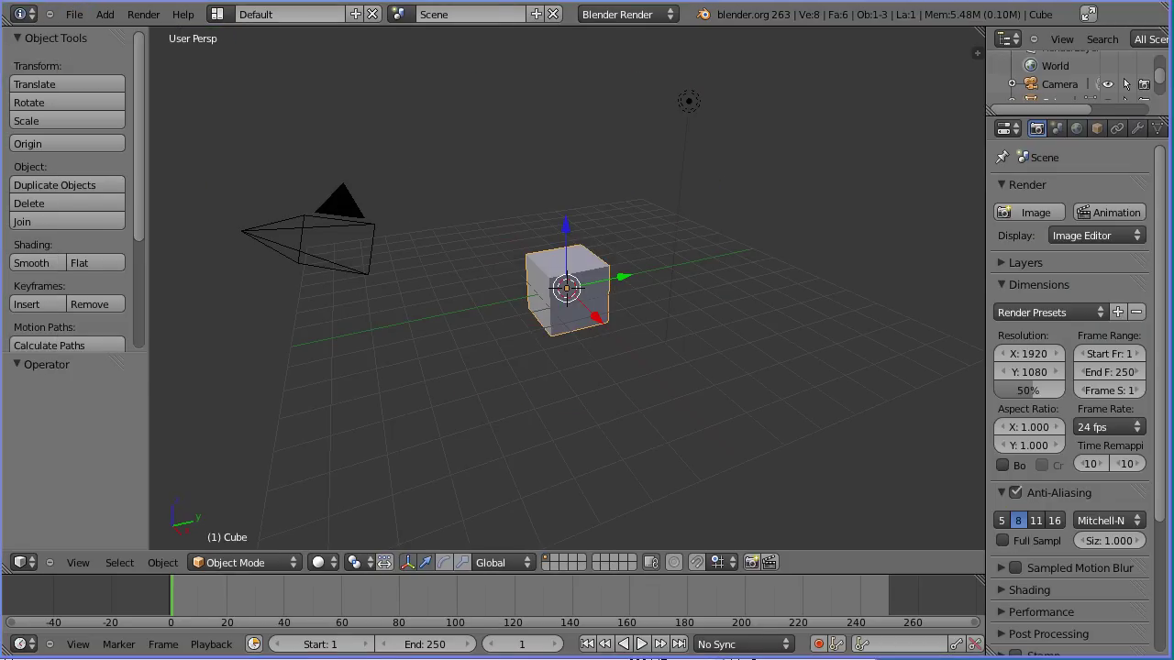
{"action": "left_click", "coordinate": [268, 560]}
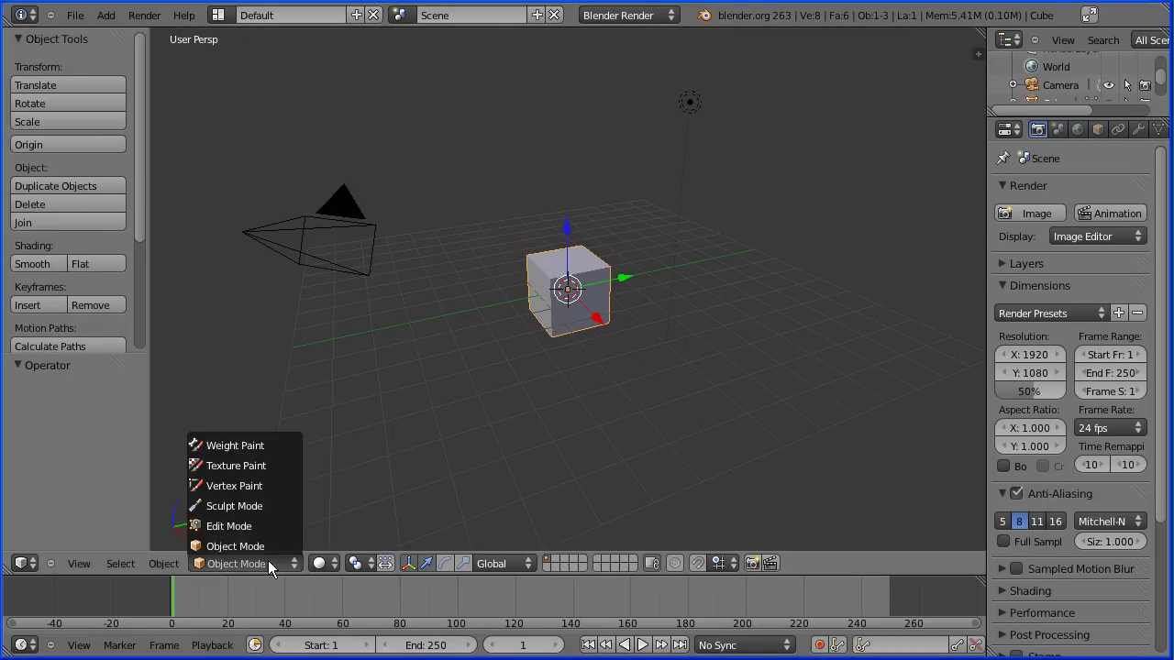
{"action": "left_click", "coordinate": [287, 536]}
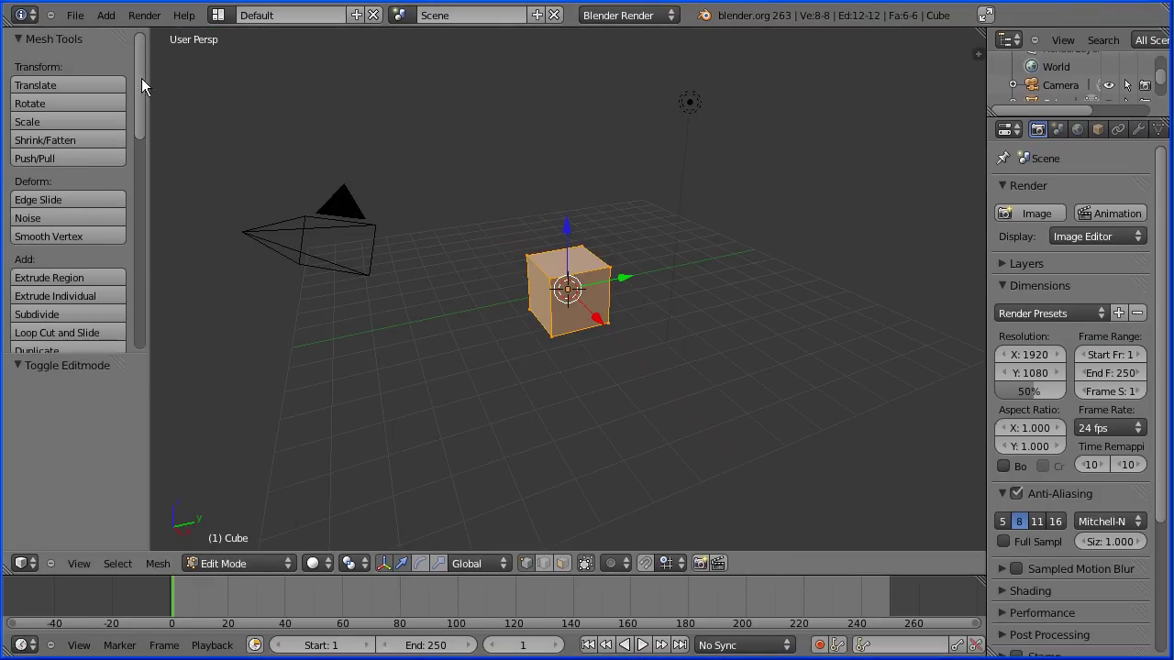
{"action": "left_click_drag", "start_coordinate": [140, 83], "coordinate": [140, 173]}
{"action": "left_click", "coordinate": [77, 179]}
{"action": "left_click", "coordinate": [83, 196]}
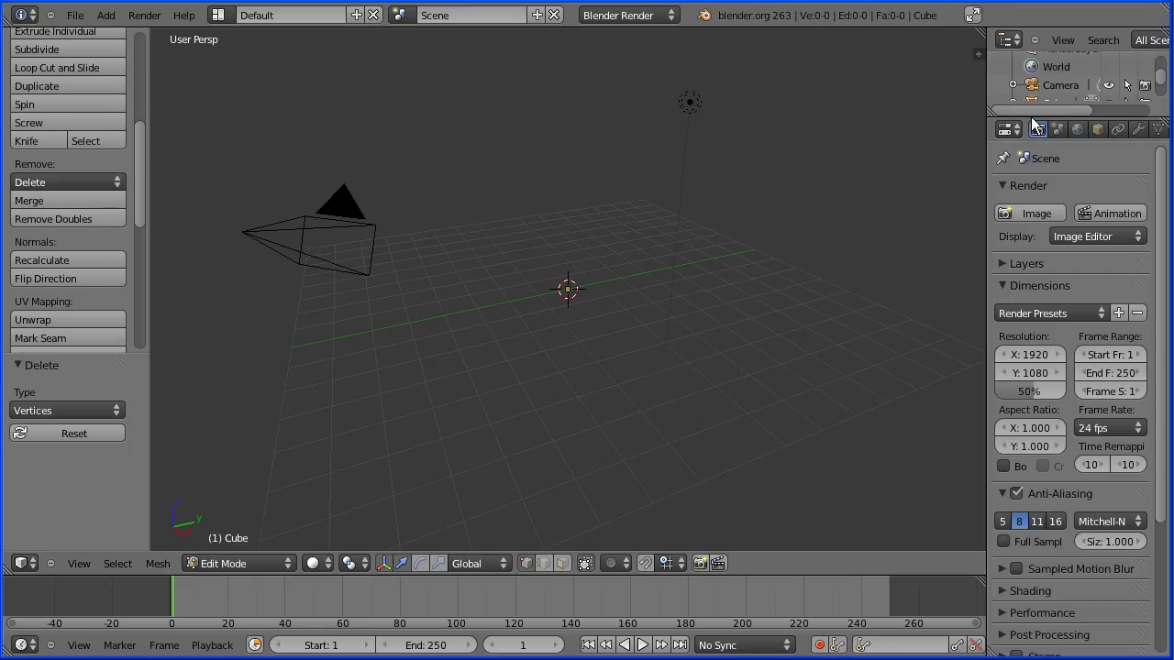
Rename the cube object to 'goblet' in Object properties.
{"action": "left_click_drag", "start_coordinate": [1033, 119], "coordinate": [1033, 185]}
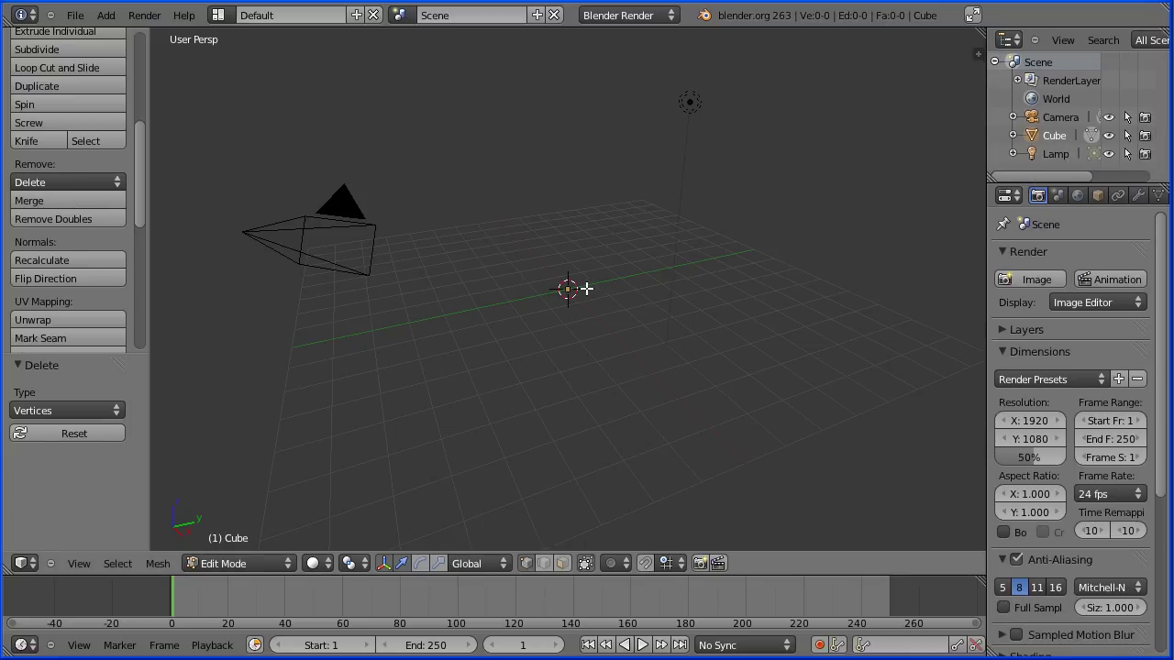
{"action": "left_click", "coordinate": [1099, 195]}
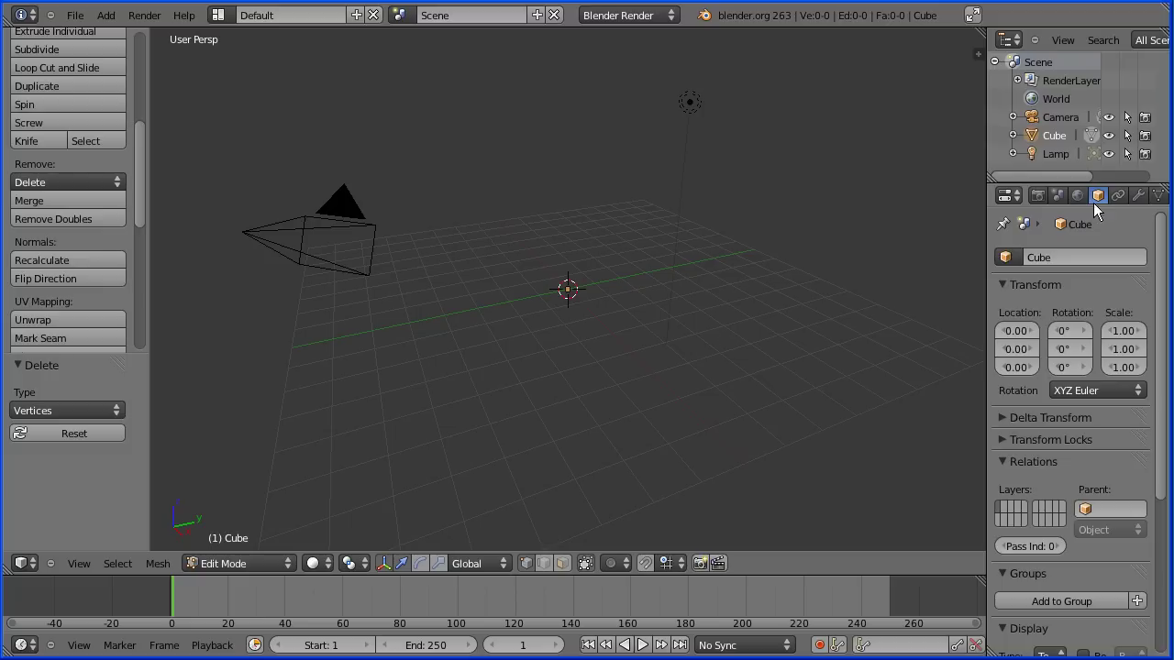
{"action": "left_click", "coordinate": [1065, 258]}
{"action": "type", "text": "goblet"}
{"action": "key", "text": "Return"}
Switch the viewport to an orthographic front view.
{"action": "left_click", "coordinate": [78, 564]}
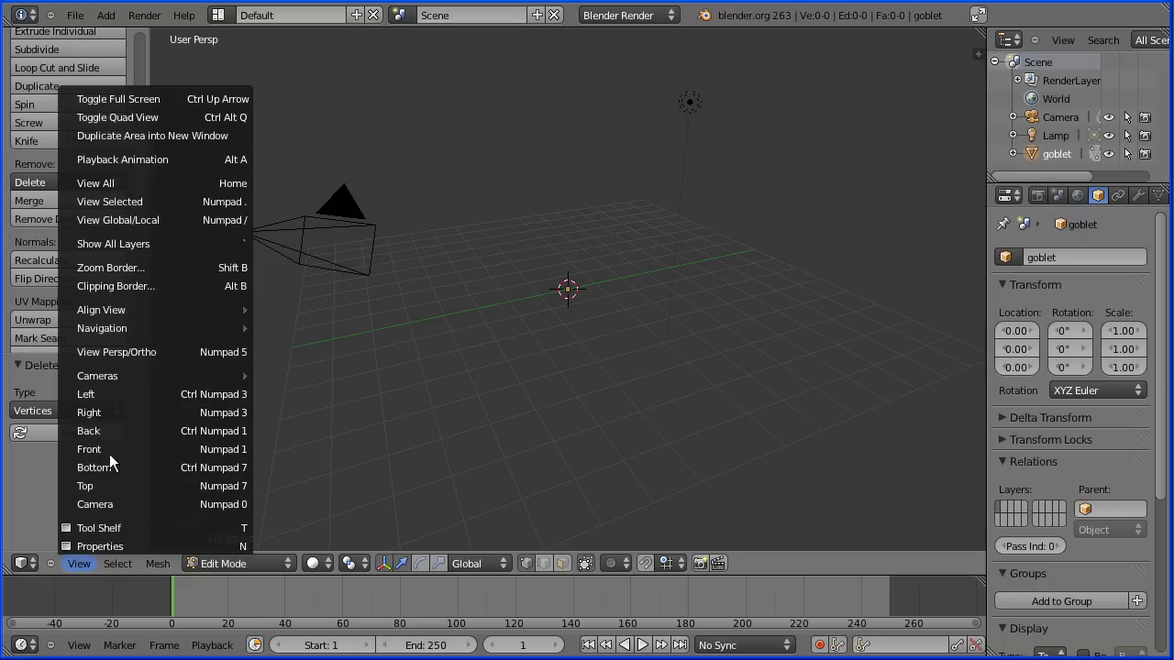
{"action": "left_click", "coordinate": [199, 352]}
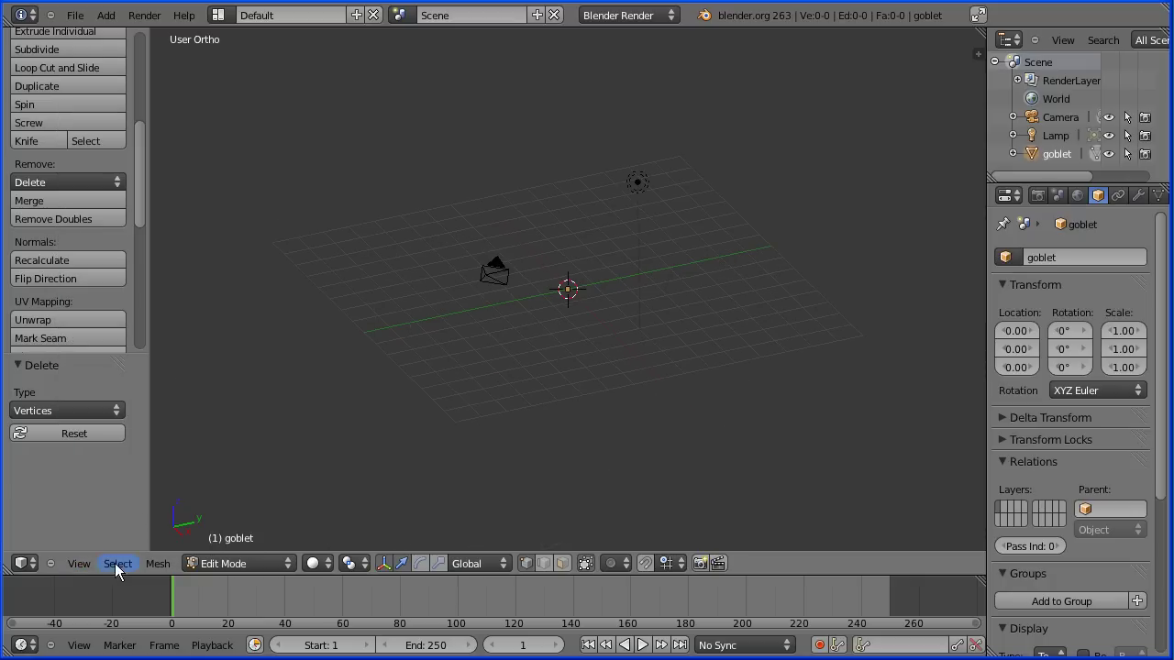
{"action": "left_click", "coordinate": [80, 564]}
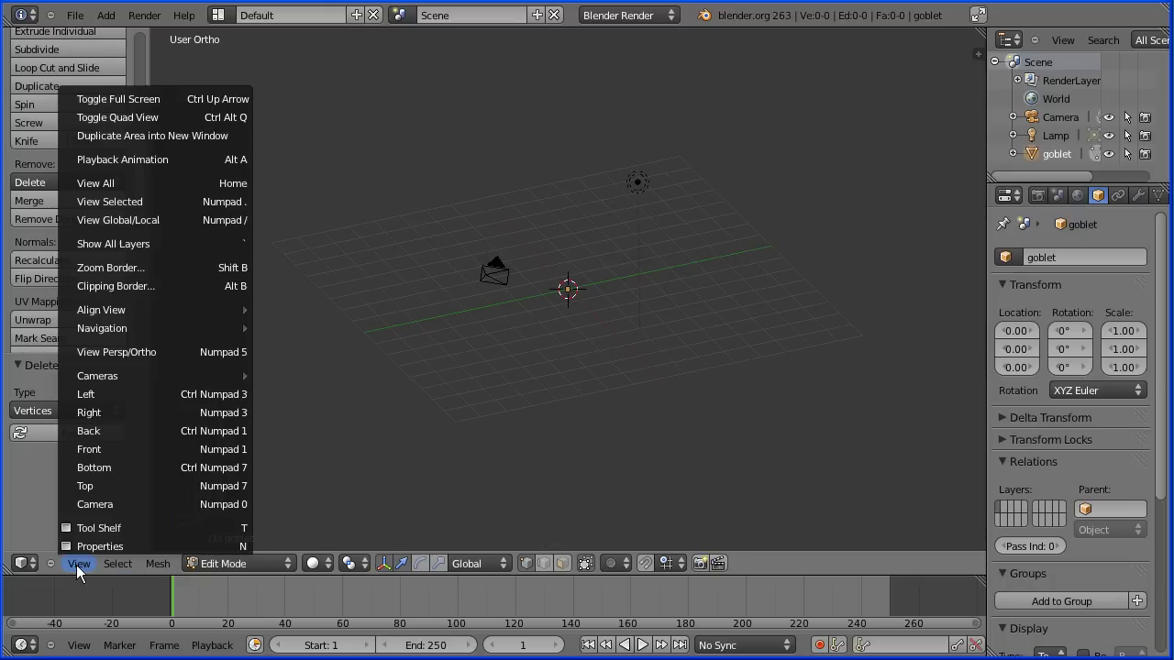
{"action": "left_click", "coordinate": [148, 451]}
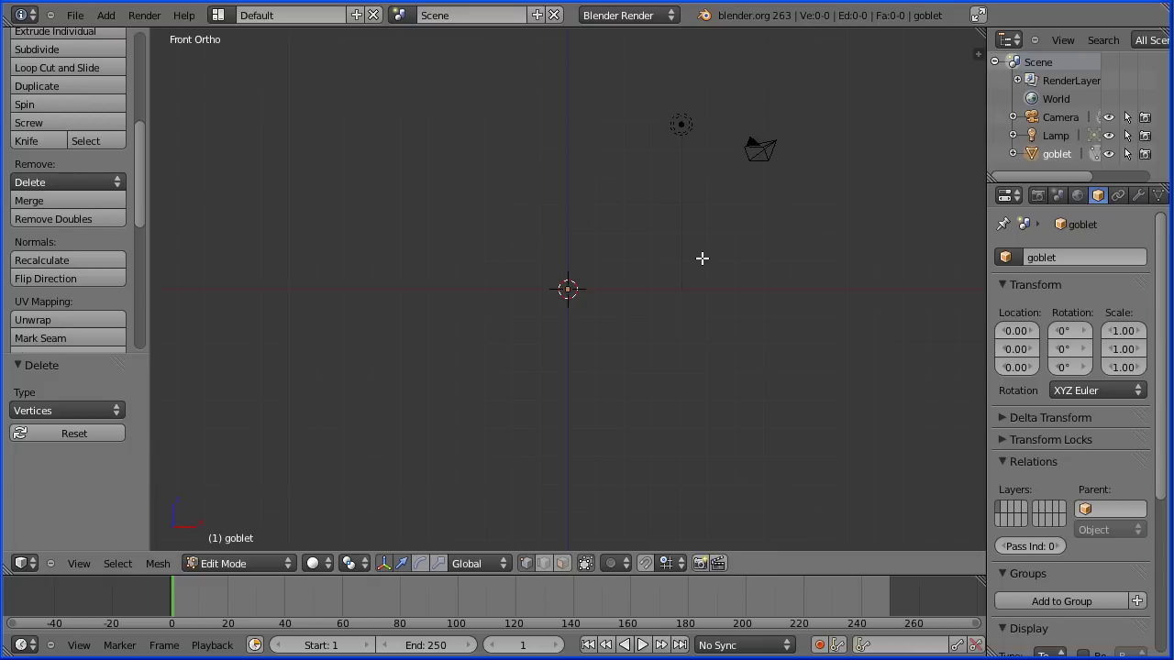
Place the first inner-bowl profile vertices, and hide the transform manipulator and the lamp.
{"action": "scroll", "coordinate": [718, 290], "scroll_direction": "up", "scroll_amount": 2}
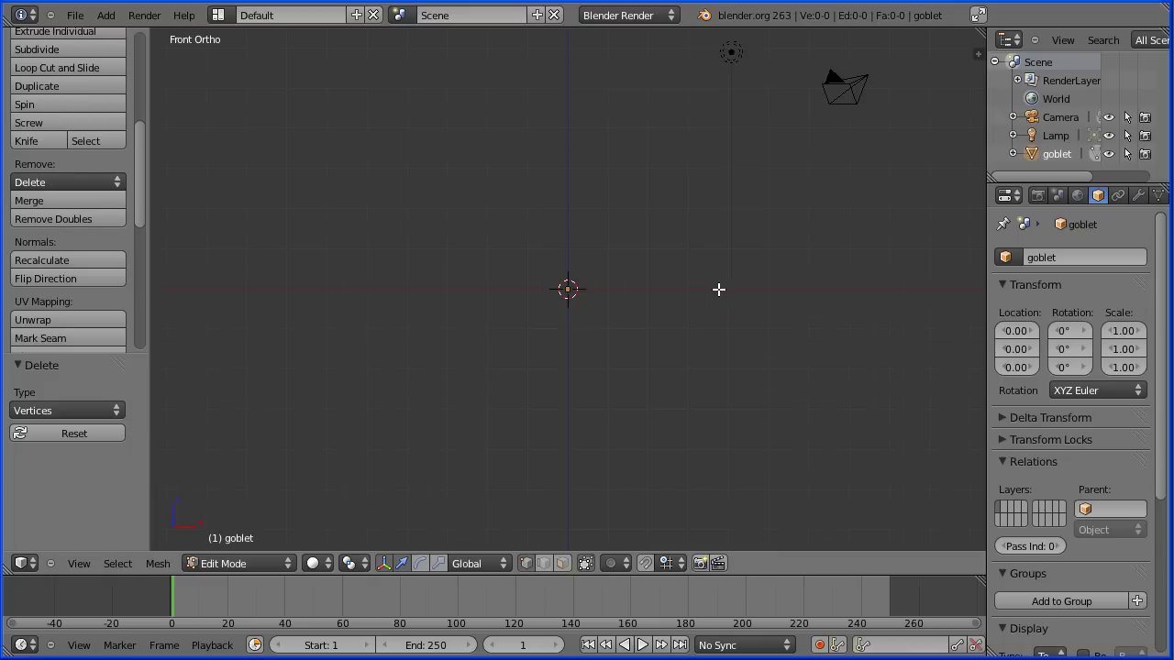
{"action": "left_click", "coordinate": [604, 207], "text": "ctrl"}
{"action": "left_click", "coordinate": [655, 197], "text": "ctrl"}
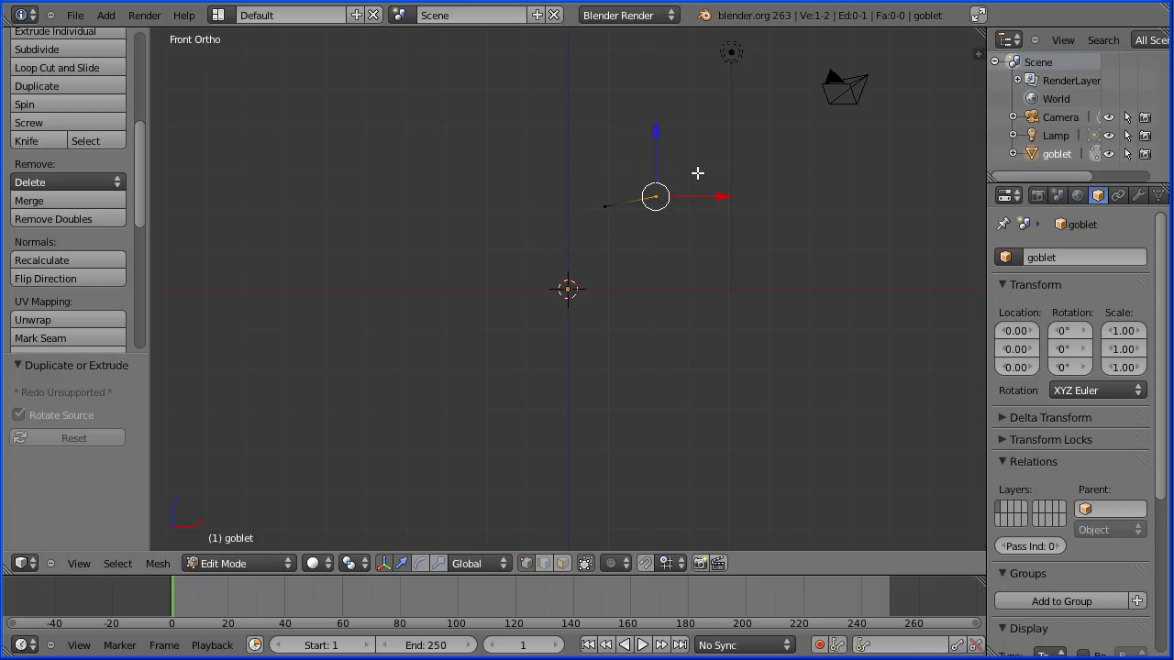
{"action": "left_click", "coordinate": [696, 172], "text": "ctrl"}
{"action": "left_click", "coordinate": [728, 135], "text": "ctrl"}
{"action": "left_click", "coordinate": [385, 569]}
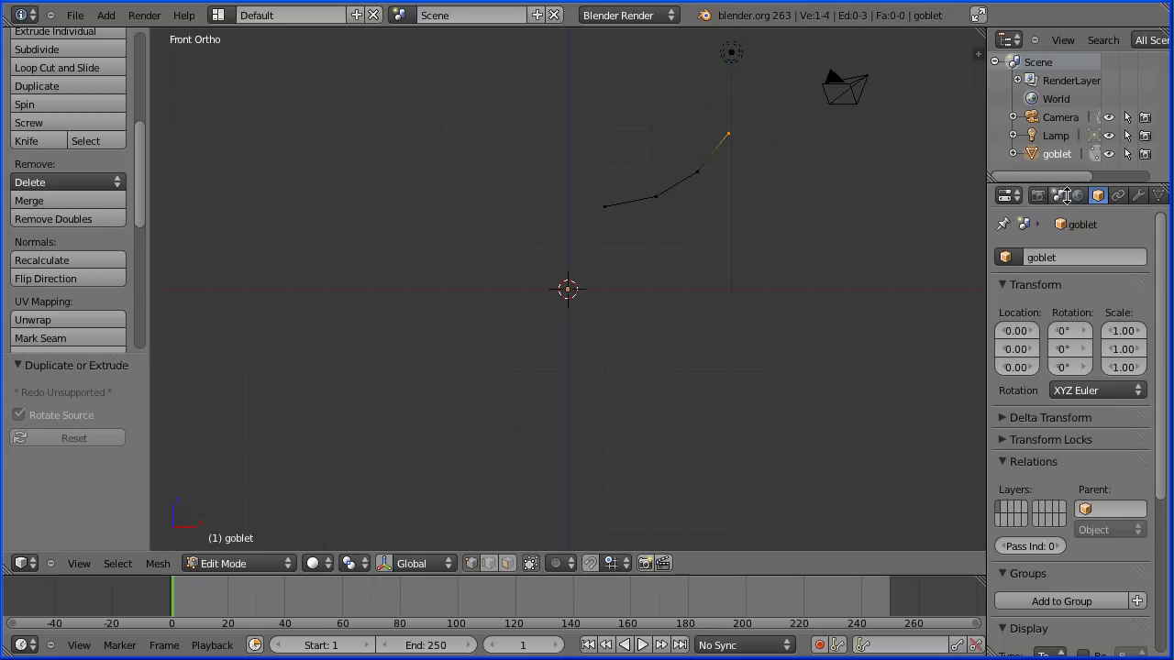
{"action": "left_click", "coordinate": [1109, 136]}
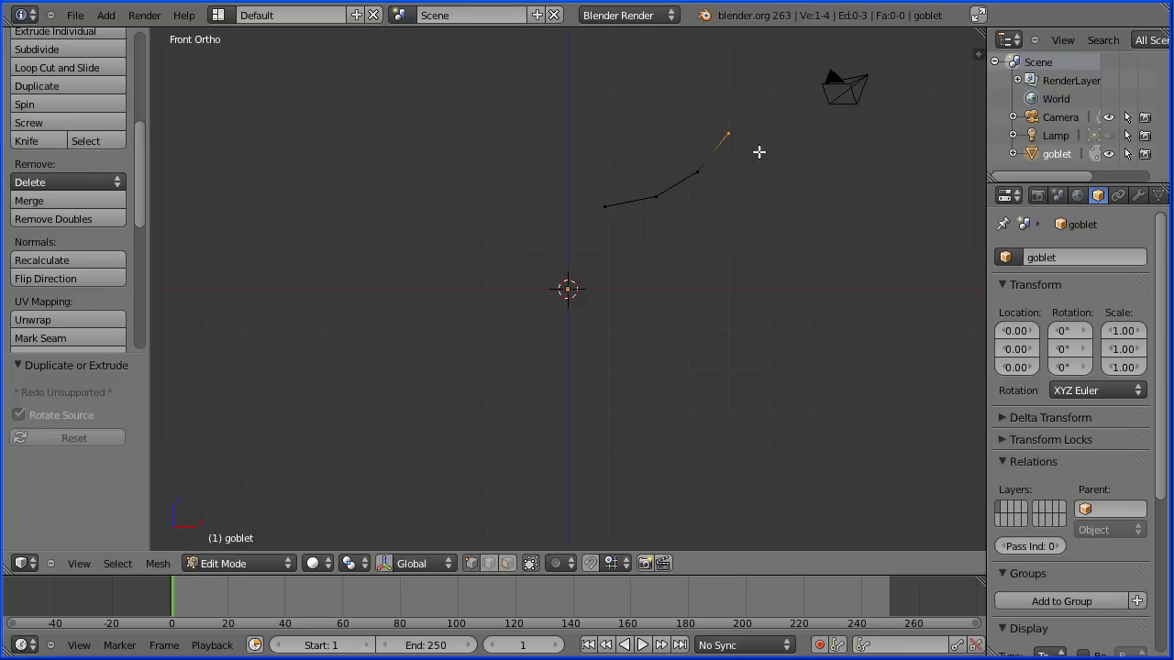
Extend the profile over the rim and down the outer bowl to the stem's top.
{"action": "left_click", "coordinate": [747, 83], "text": "ctrl"}
{"action": "left_click", "coordinate": [765, 82], "text": "ctrl"}
{"action": "left_click", "coordinate": [760, 131], "text": "ctrl"}
{"action": "left_click", "coordinate": [740, 173], "text": "ctrl"}
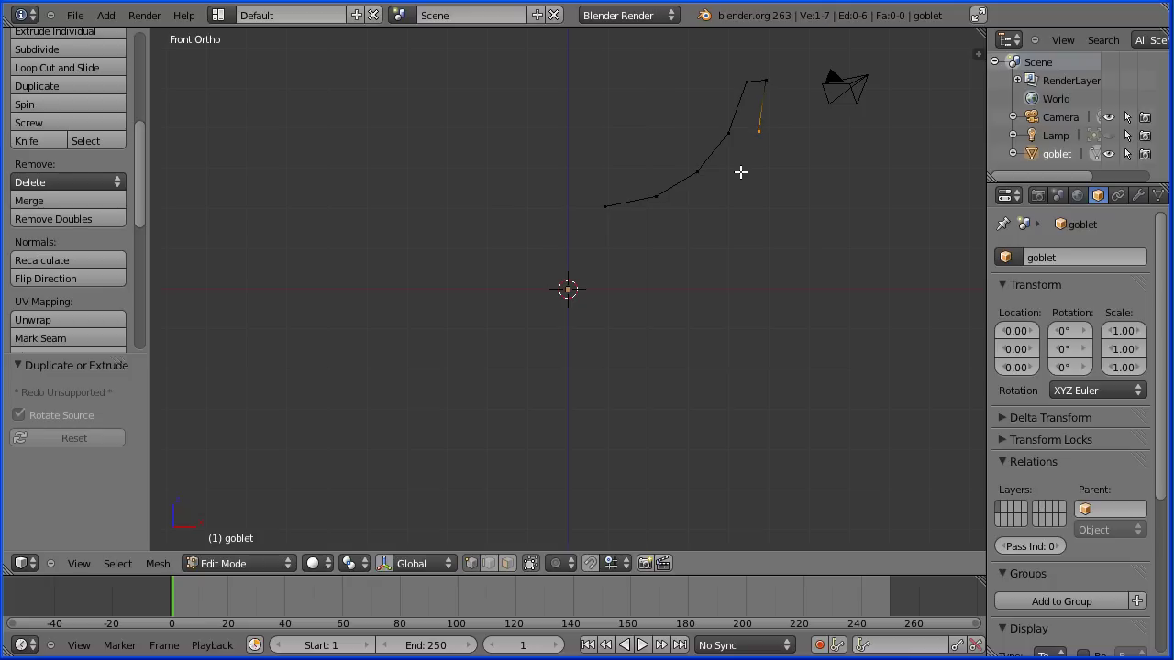
{"action": "left_click", "coordinate": [702, 205], "text": "ctrl"}
{"action": "left_click", "coordinate": [660, 233], "text": "ctrl"}
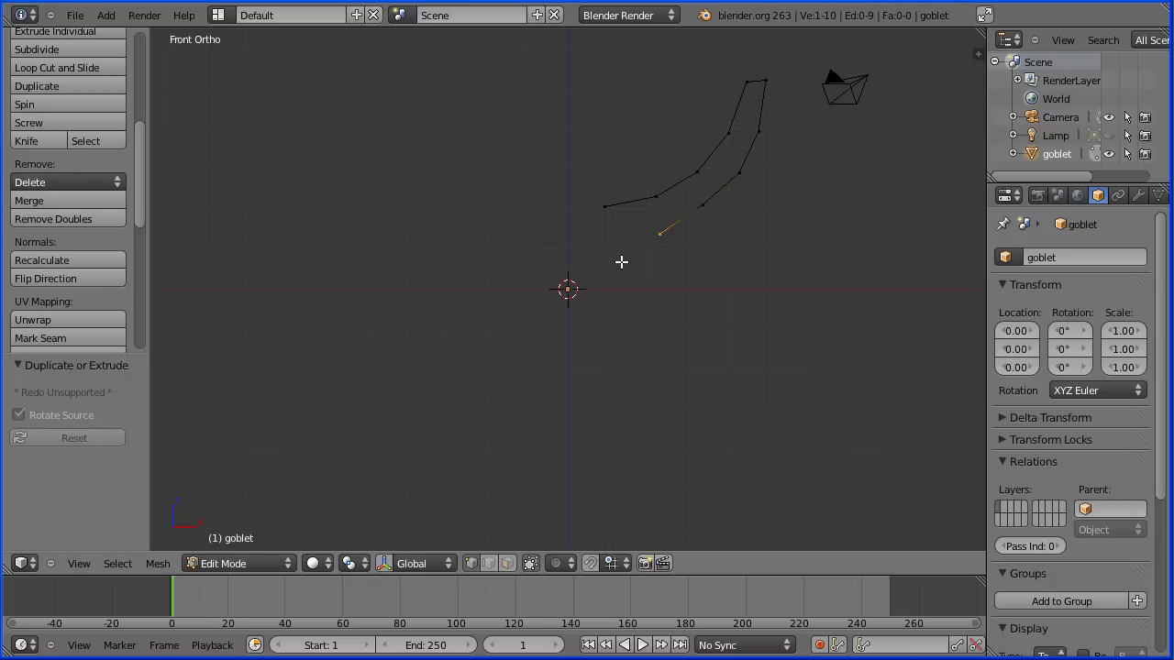
{"action": "left_click", "coordinate": [621, 262], "text": "ctrl"}
{"action": "left_click", "coordinate": [604, 297], "text": "ctrl"}
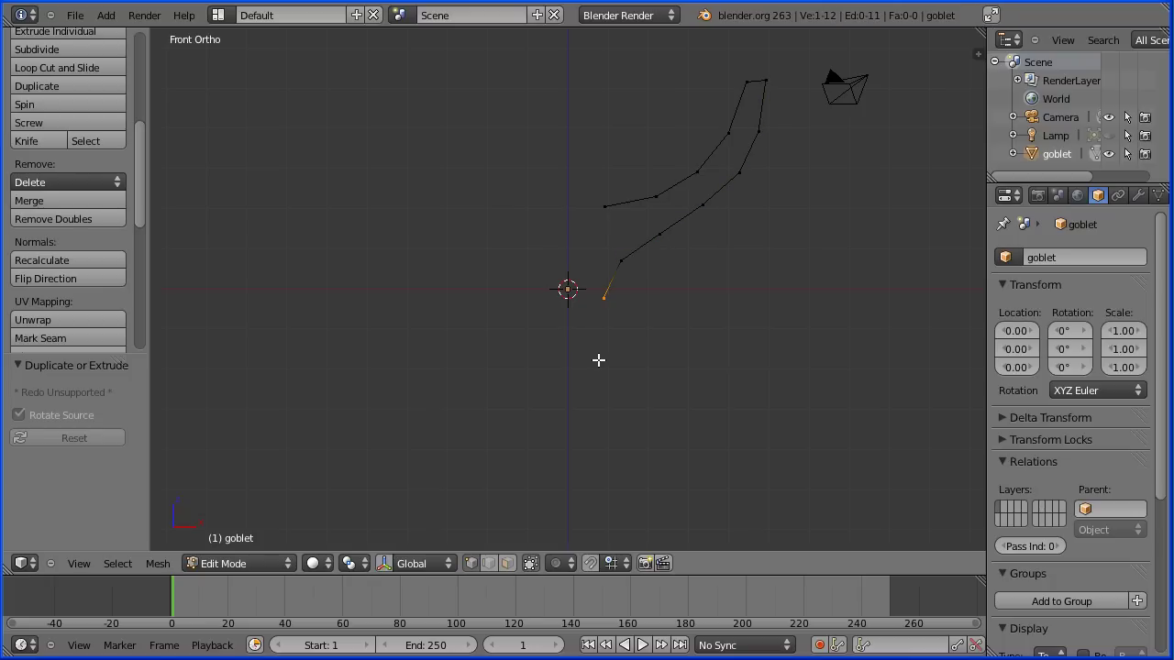
Trace the stem downward and flare the foot out, ending near the centre line.
{"action": "left_click", "coordinate": [598, 359], "text": "ctrl"}
{"action": "left_click", "coordinate": [590, 408], "text": "ctrl"}
{"action": "left_click", "coordinate": [597, 451], "text": "ctrl"}
{"action": "left_click", "coordinate": [624, 475], "text": "ctrl"}
{"action": "left_click", "coordinate": [670, 486], "text": "ctrl"}
{"action": "left_click", "coordinate": [702, 494], "text": "ctrl"}
{"action": "left_click", "coordinate": [719, 509], "text": "ctrl"}
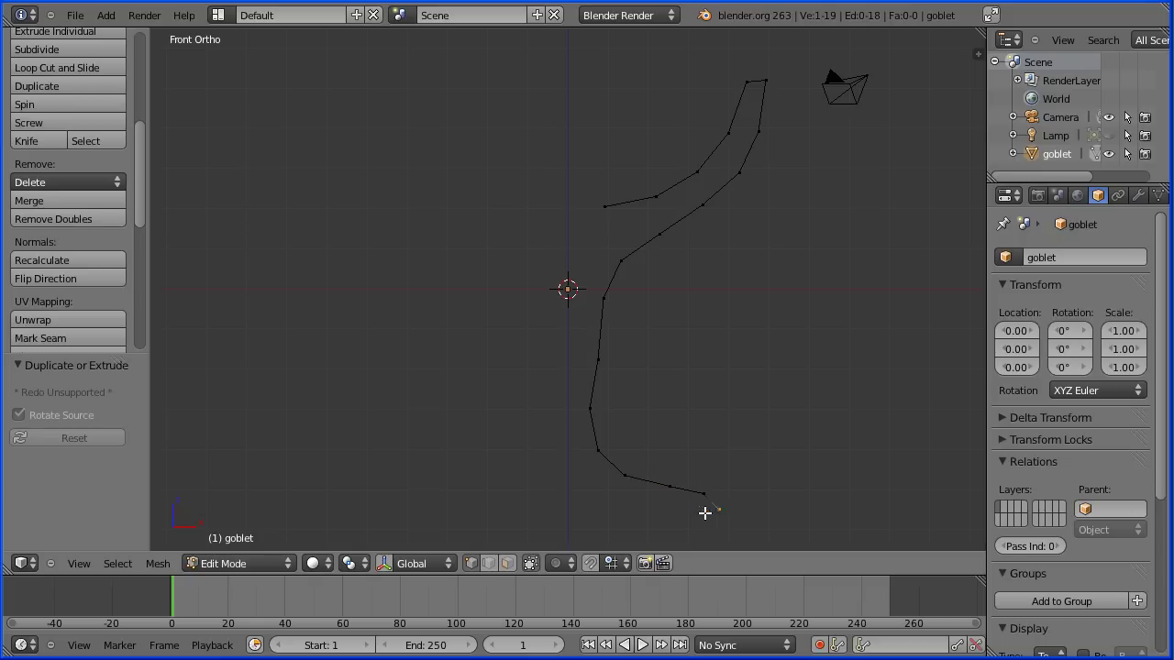
{"action": "left_click", "coordinate": [645, 503], "text": "ctrl"}
{"action": "left_click", "coordinate": [589, 492], "text": "ctrl"}
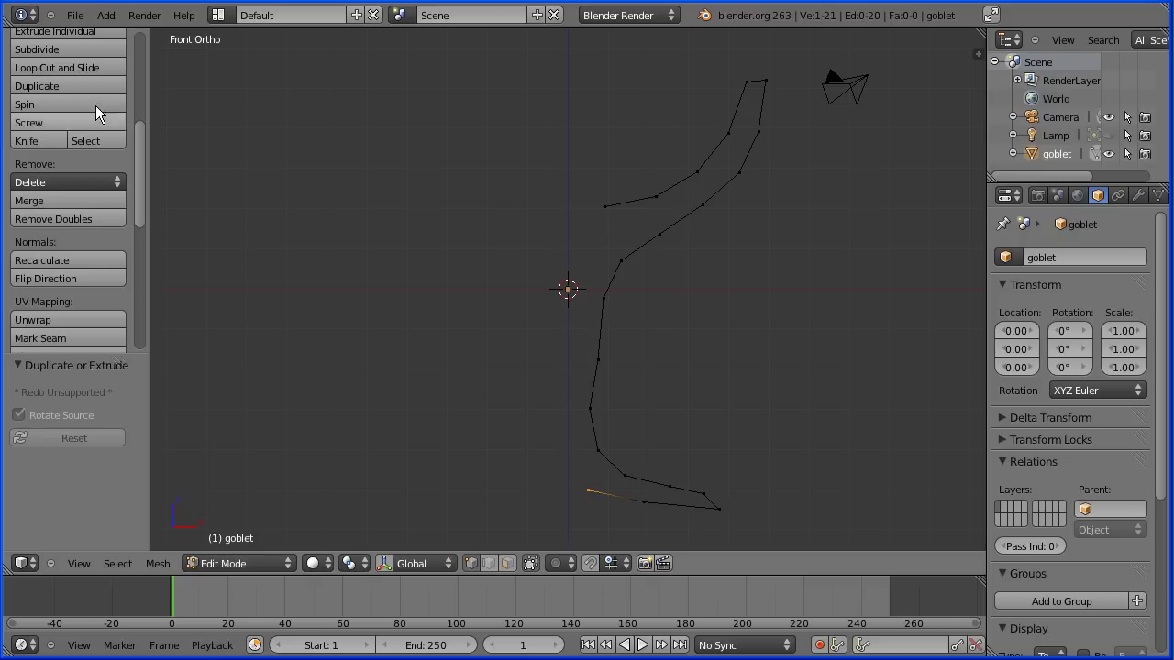
Move the second inner-bowl vertex and subdivide the edge above it.
{"action": "key", "text": "Tab"}
{"action": "key", "text": "Tab"}
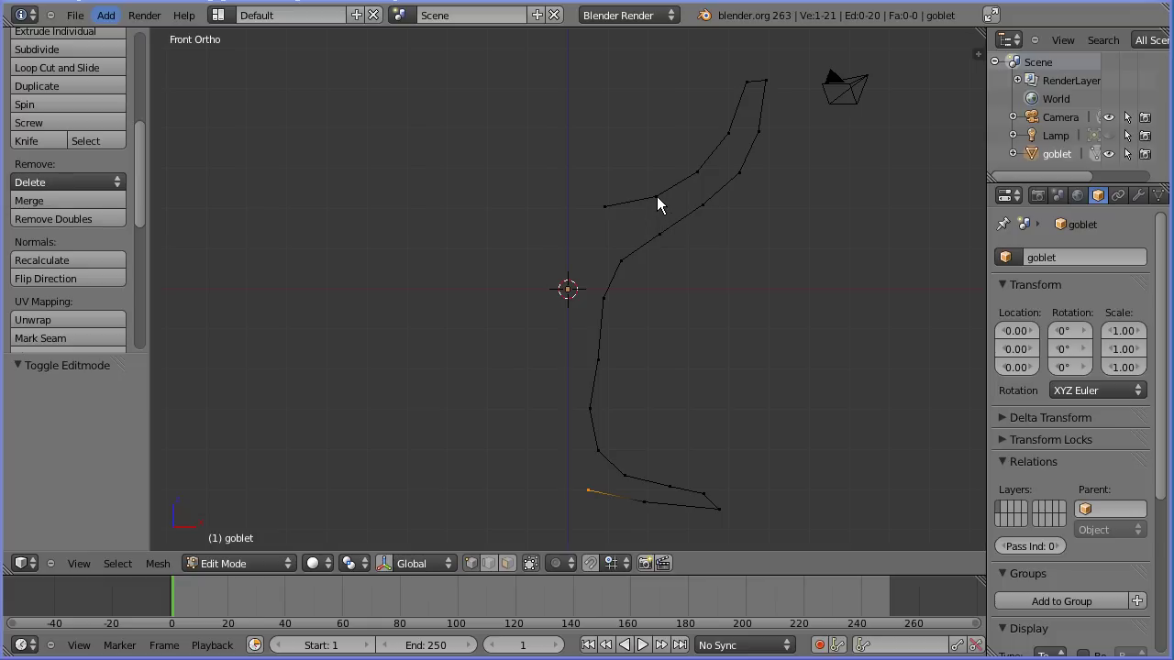
{"action": "right_click", "coordinate": [656, 195]}
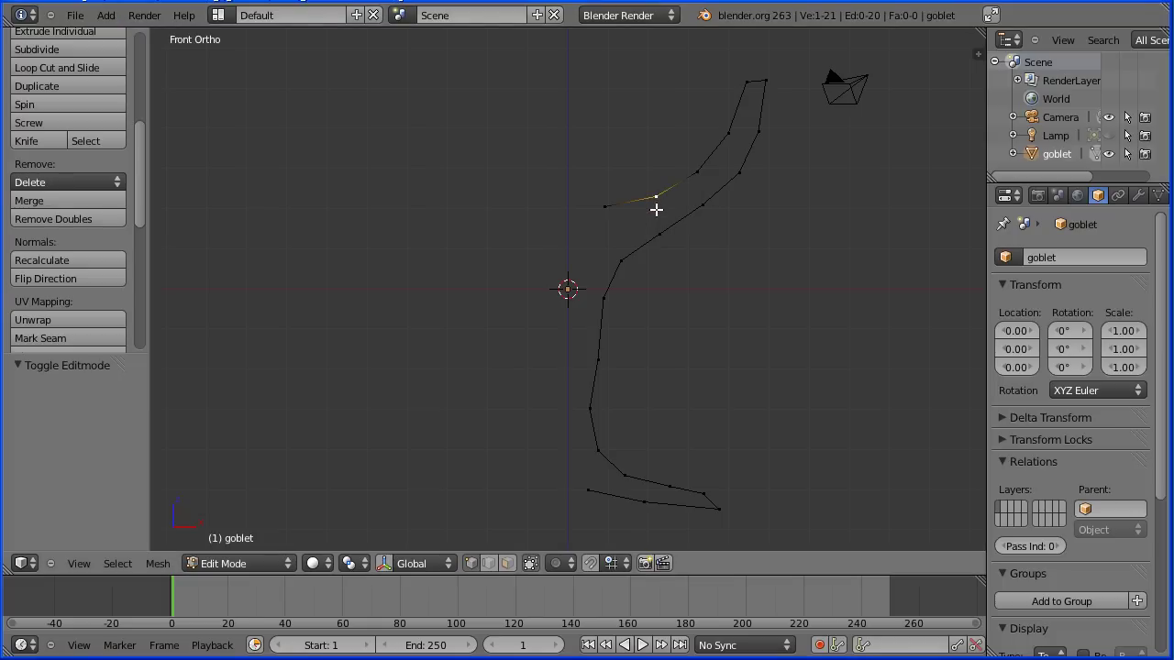
{"action": "key", "text": "g"}
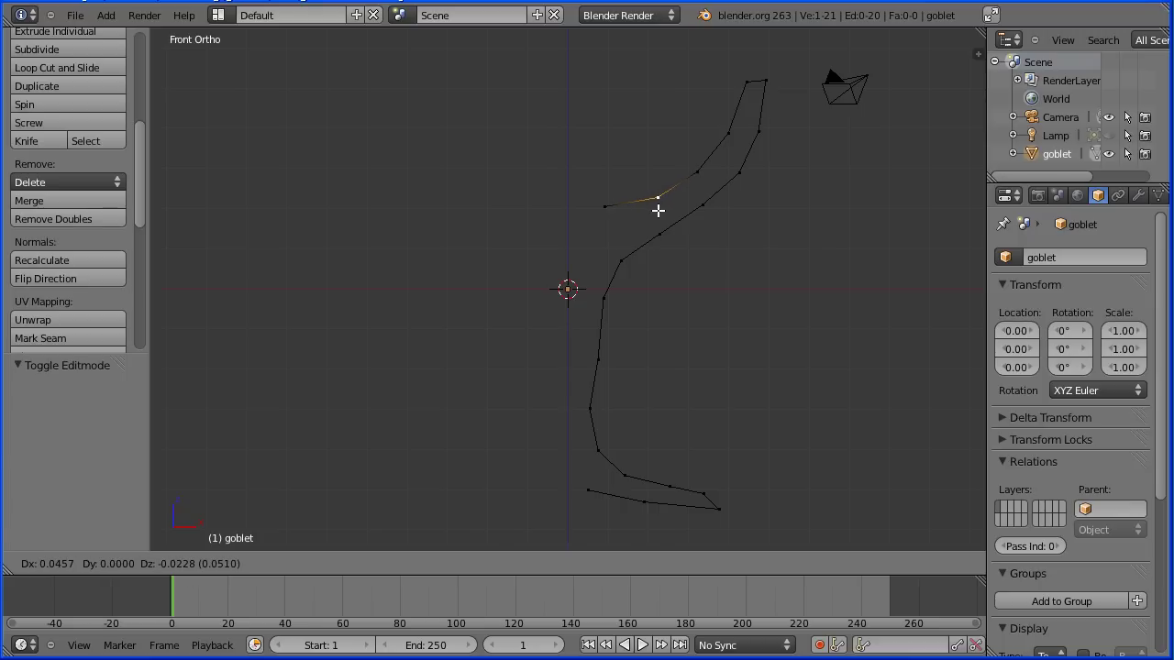
{"action": "left_click", "coordinate": [657, 210]}
{"action": "right_click", "coordinate": [697, 174]}
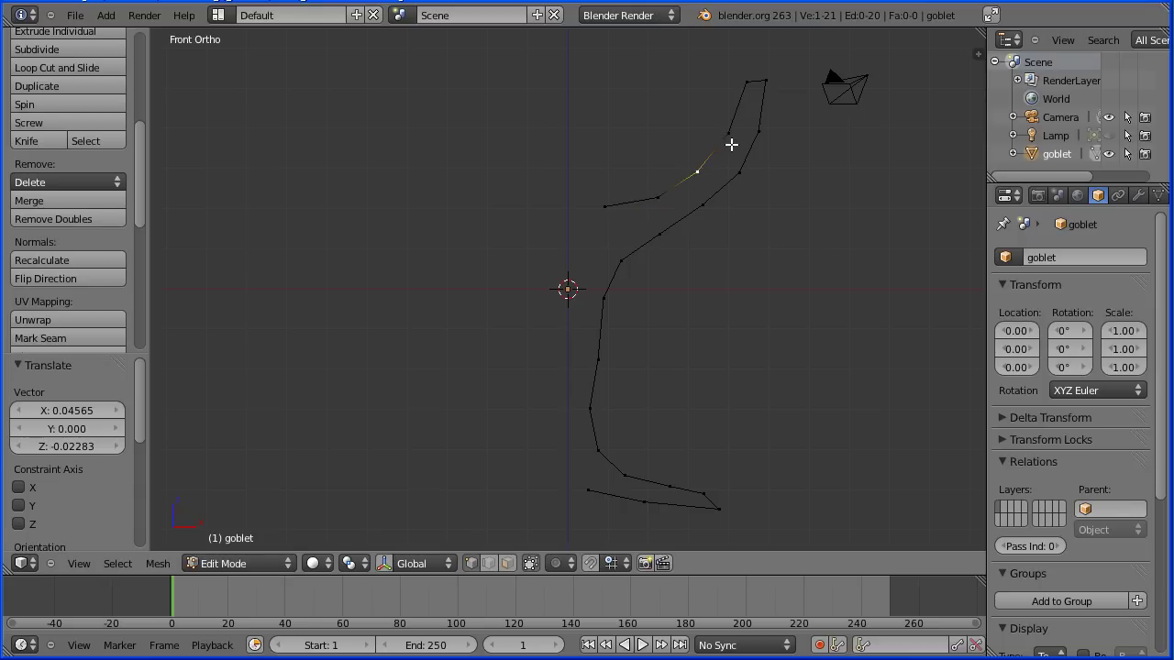
{"action": "right_click", "coordinate": [728, 133], "text": "shift"}
{"action": "left_click", "coordinate": [90, 47]}
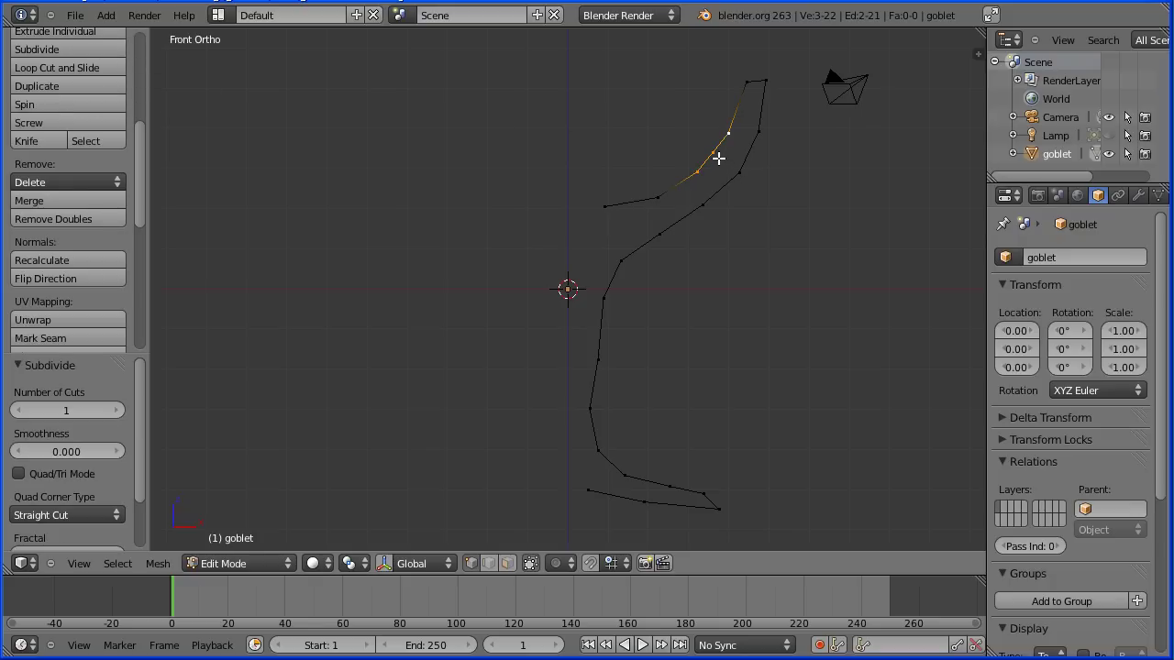
Reposition the upper bowl and rim vertices, adding one extra vertex near the rim.
{"action": "right_click", "coordinate": [698, 178]}
{"action": "key", "text": "g"}
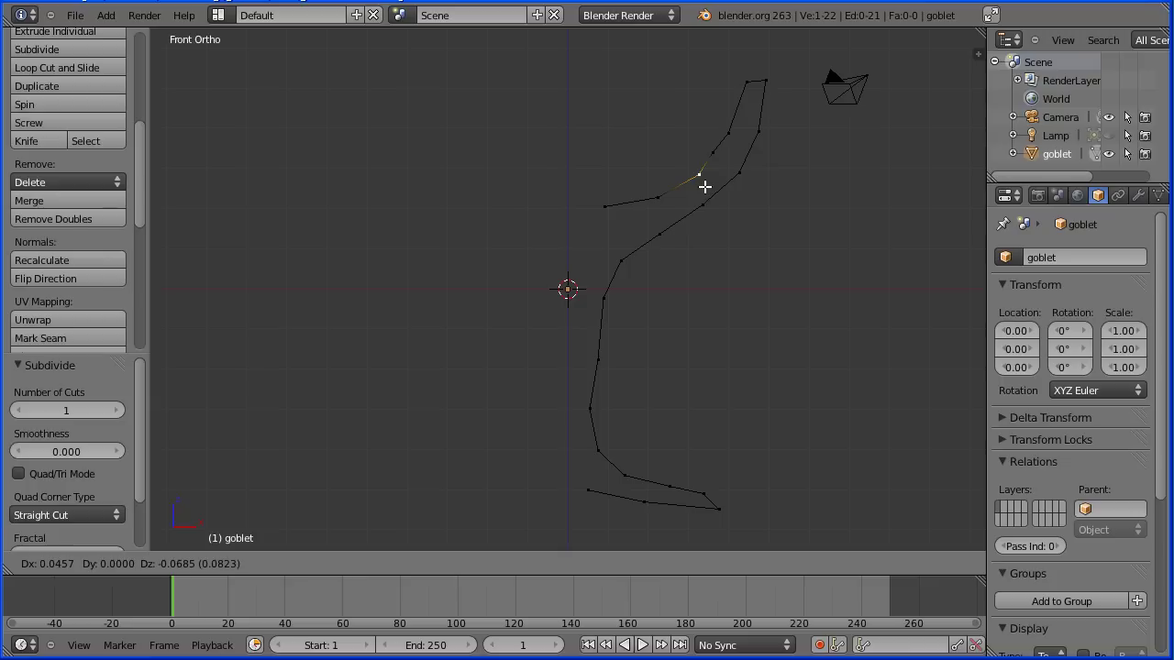
{"action": "left_click", "coordinate": [705, 176]}
{"action": "left_click", "coordinate": [715, 153], "text": "ctrl"}
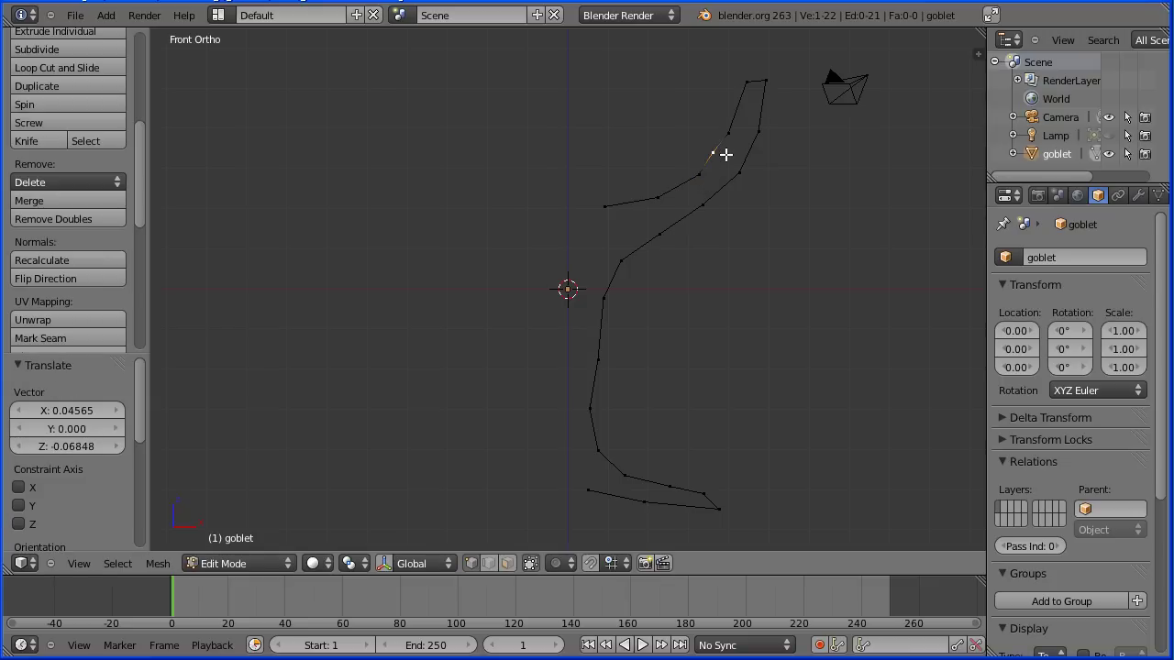
{"action": "key", "text": "g"}
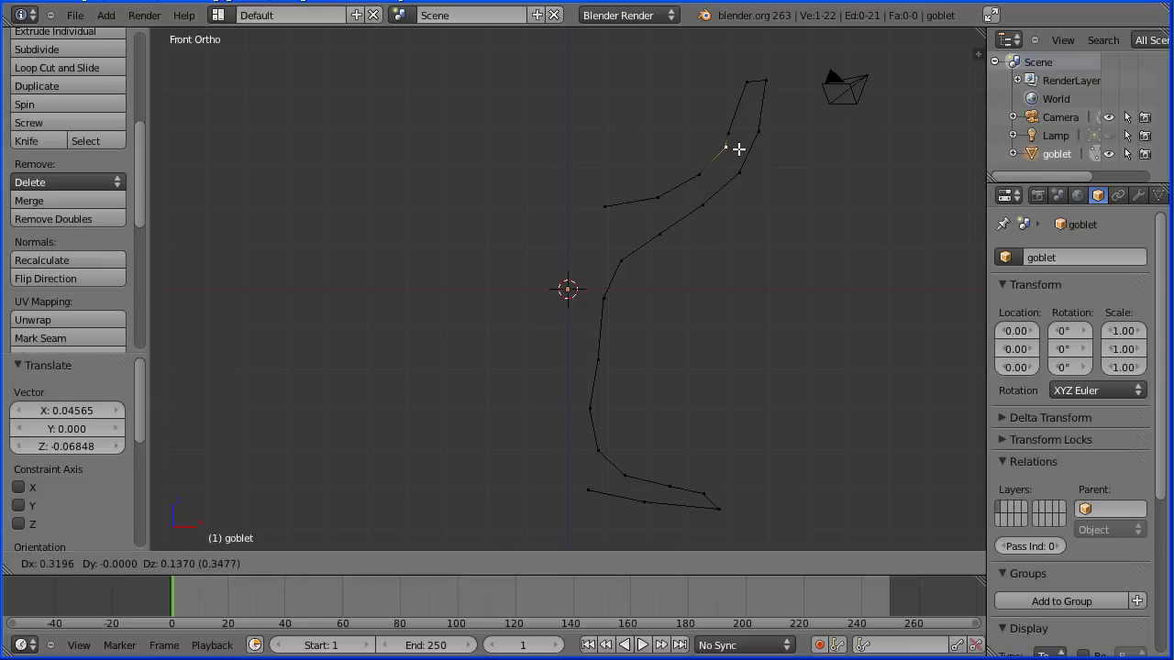
{"action": "left_click", "coordinate": [739, 148]}
{"action": "right_click", "coordinate": [729, 133]}
{"action": "key", "text": "g"}
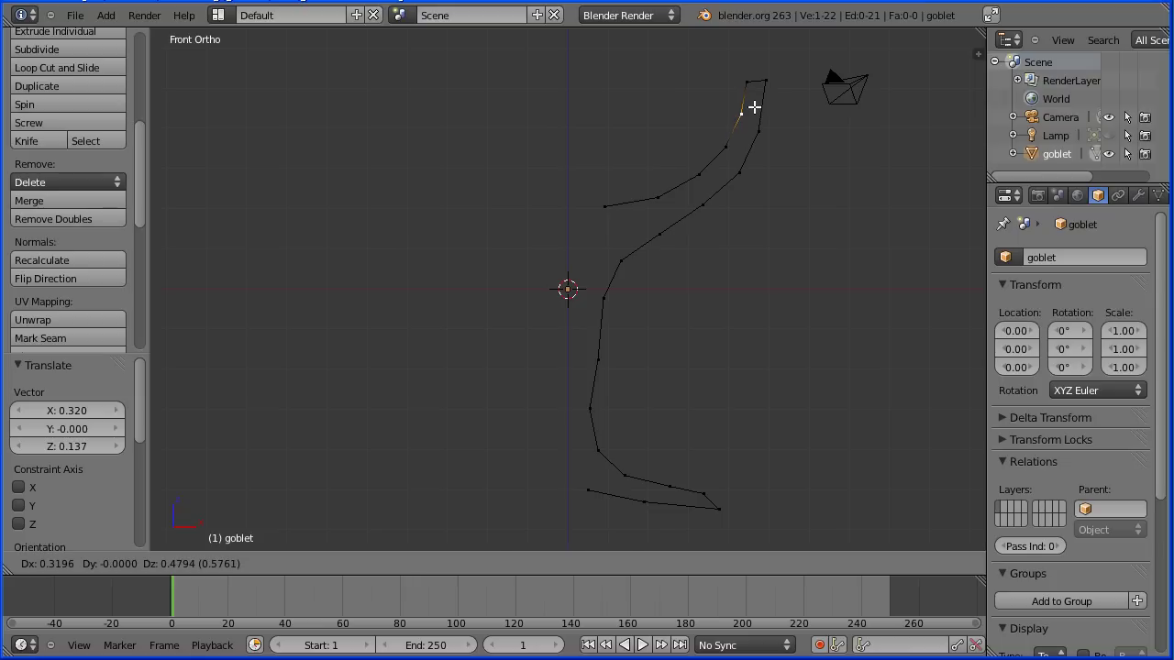
{"action": "left_click", "coordinate": [752, 108]}
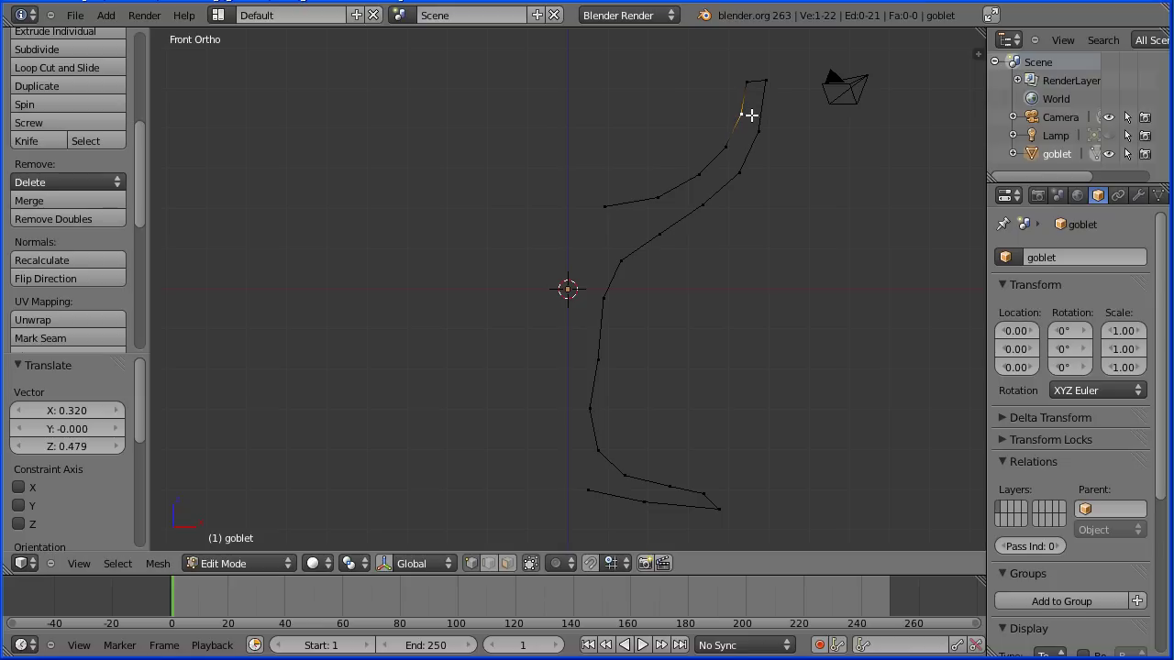
Merge two outer-wall vertices At Last and lower the base's inner end vertex.
{"action": "right_click", "coordinate": [704, 206]}
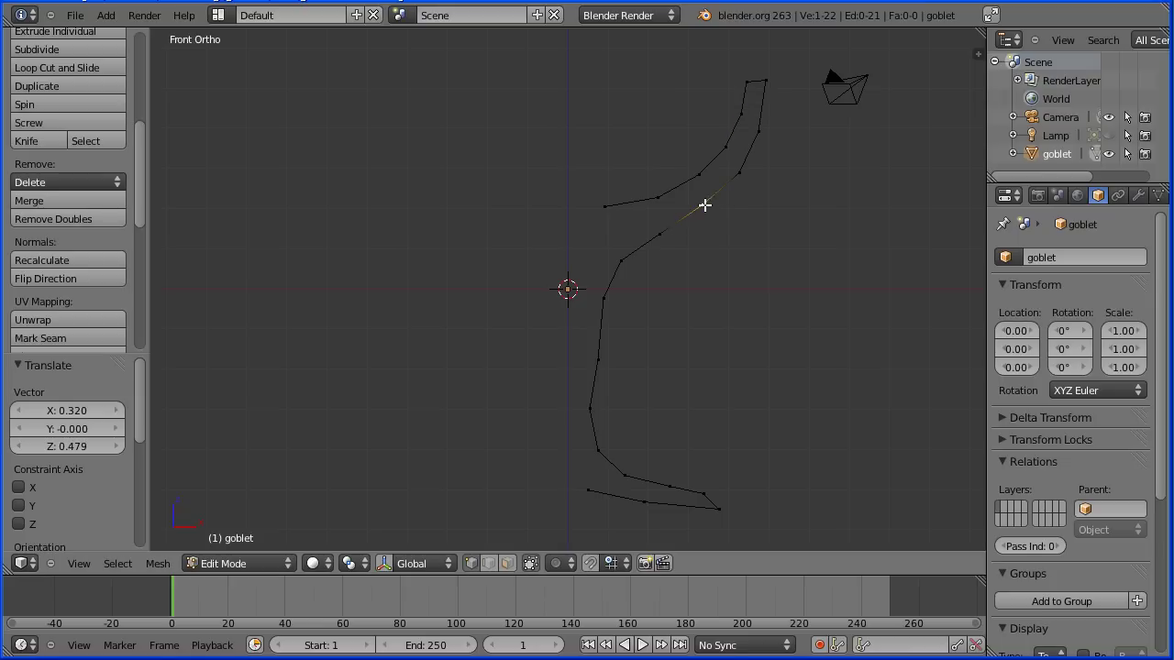
{"action": "right_click", "coordinate": [741, 172], "text": "shift"}
{"action": "left_click", "coordinate": [102, 199]}
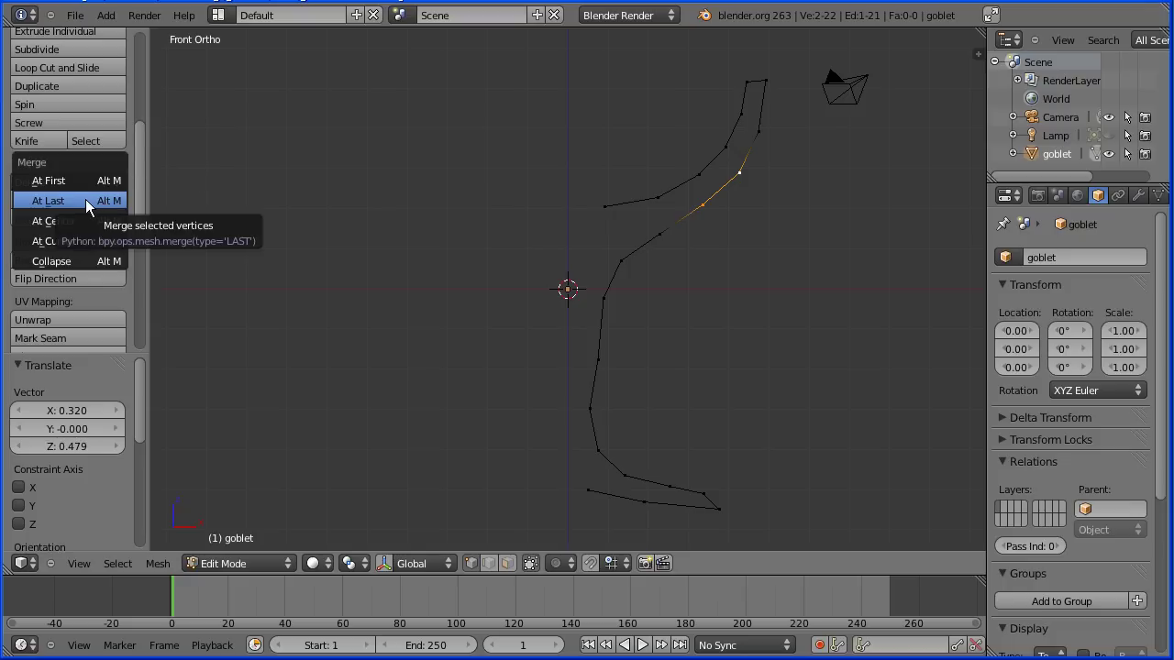
{"action": "left_click", "coordinate": [83, 199]}
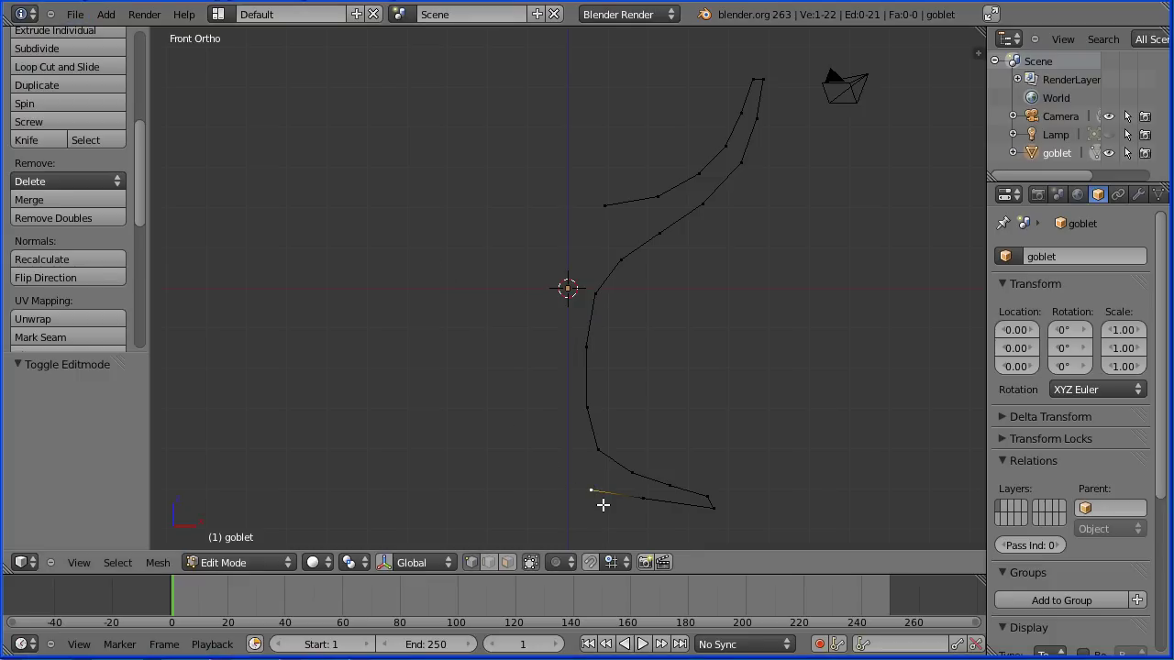
{"action": "key", "text": "g"}
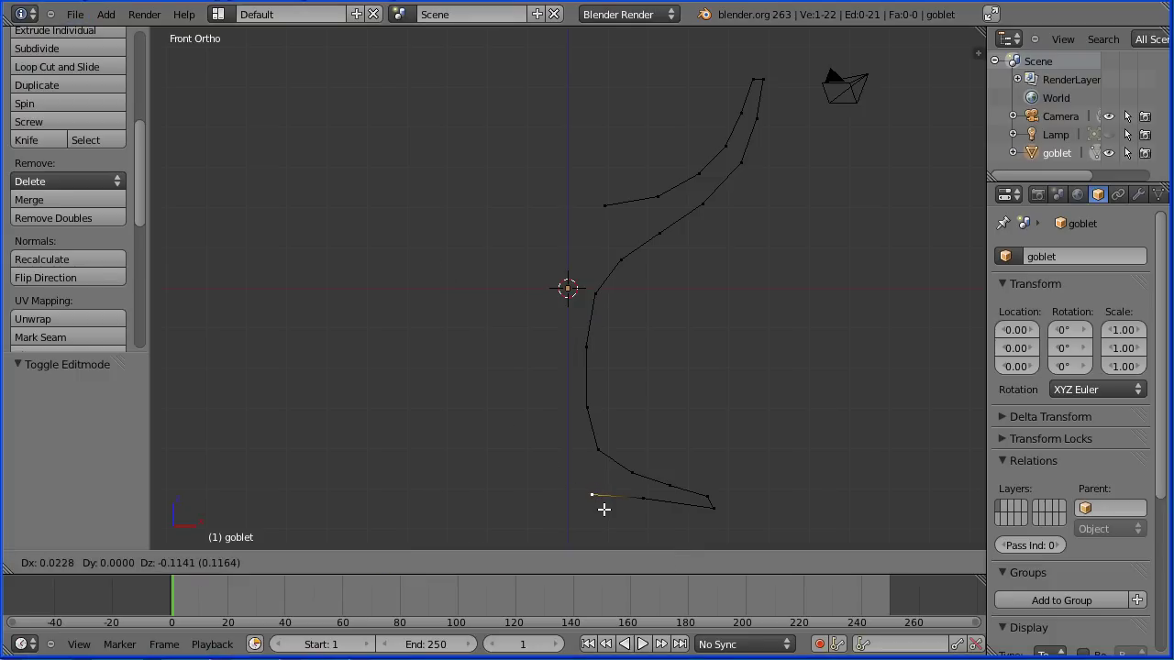
{"action": "left_click", "coordinate": [602, 507]}
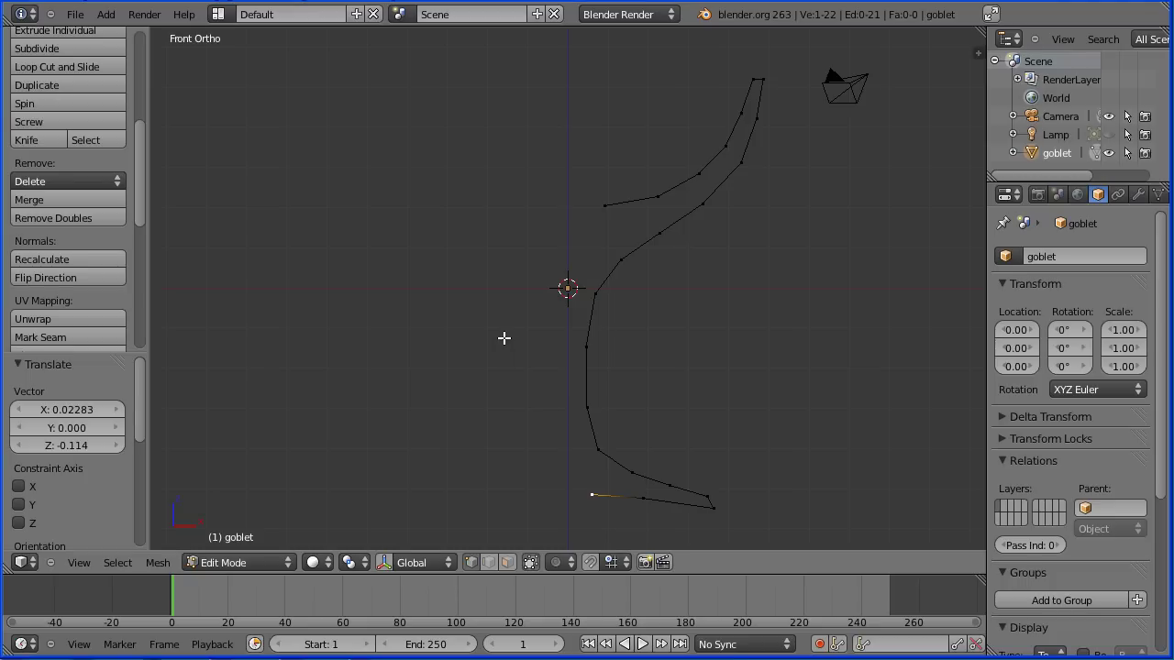
Select the whole profile and switch to the top view.
{"action": "key", "text": "a"}
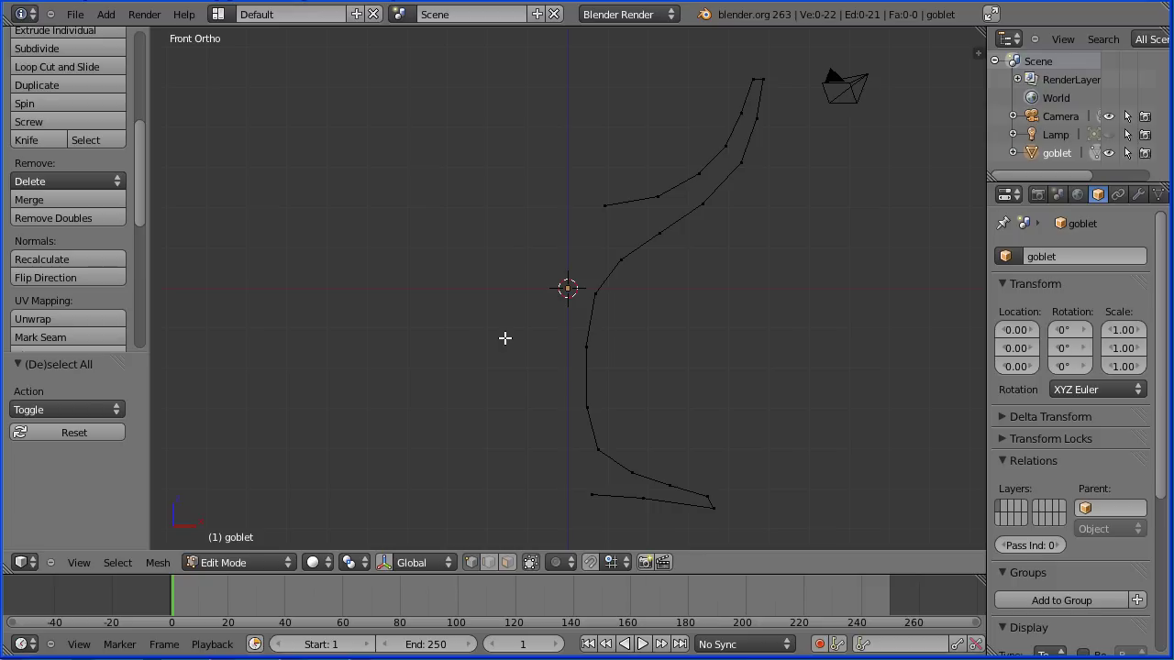
{"action": "key", "text": "a"}
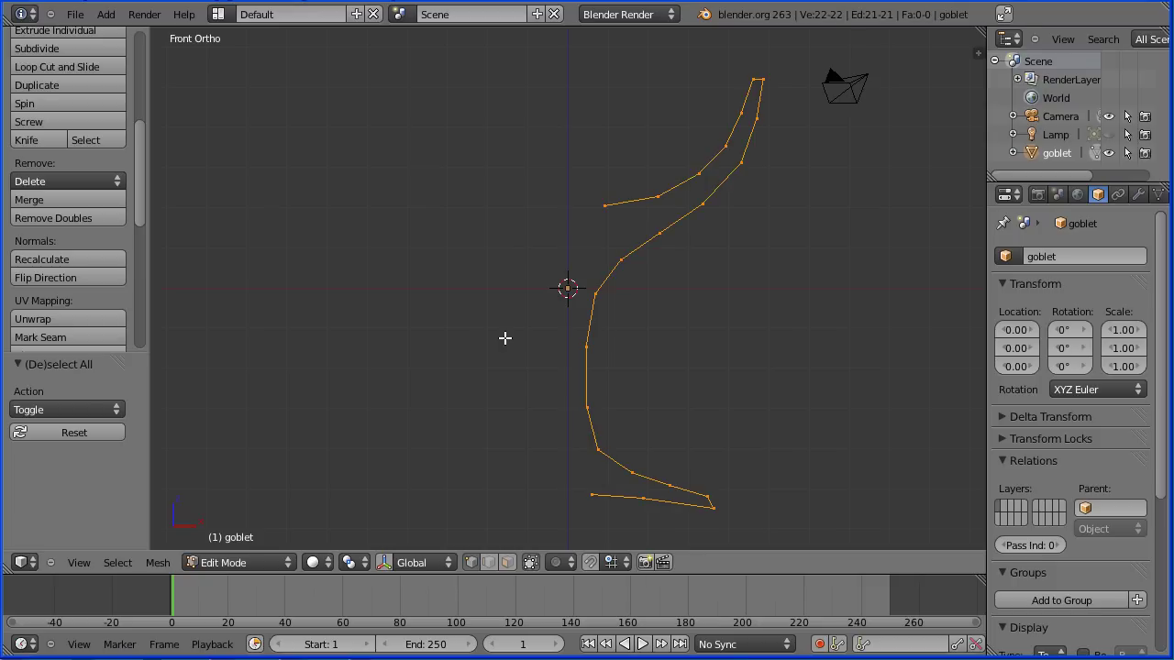
{"action": "left_click", "coordinate": [78, 563]}
{"action": "left_click", "coordinate": [113, 486]}
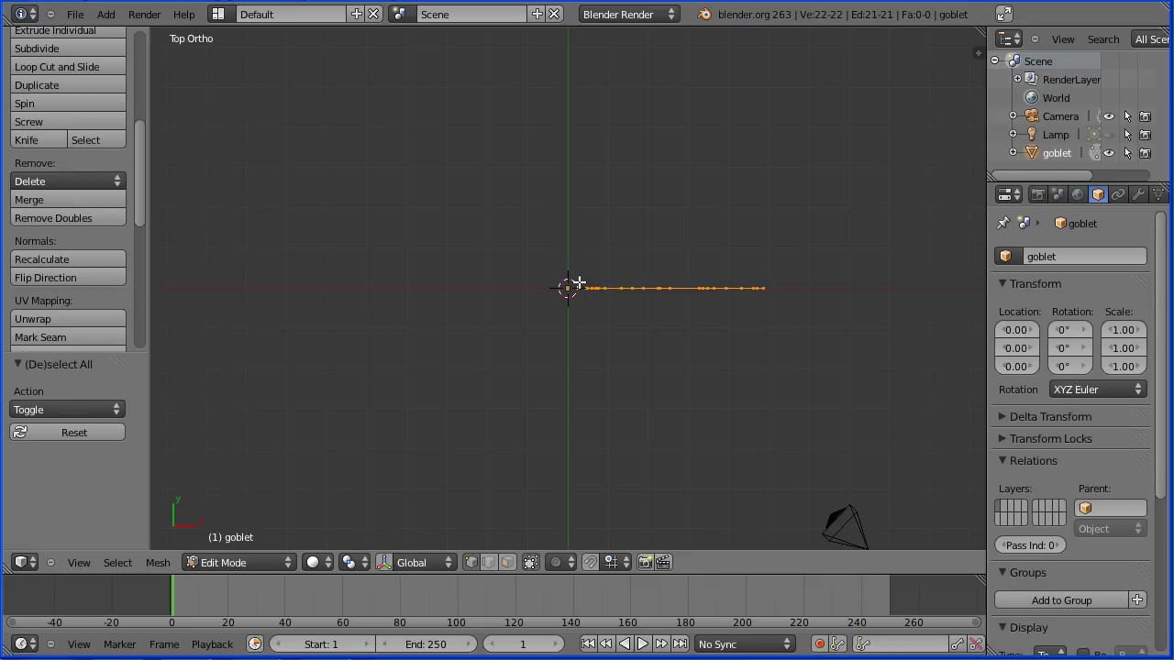
Undo a spin around a misplaced cursor and snap the 3D cursor to the center.
{"action": "left_click", "coordinate": [741, 114]}
{"action": "left_click", "coordinate": [96, 104]}
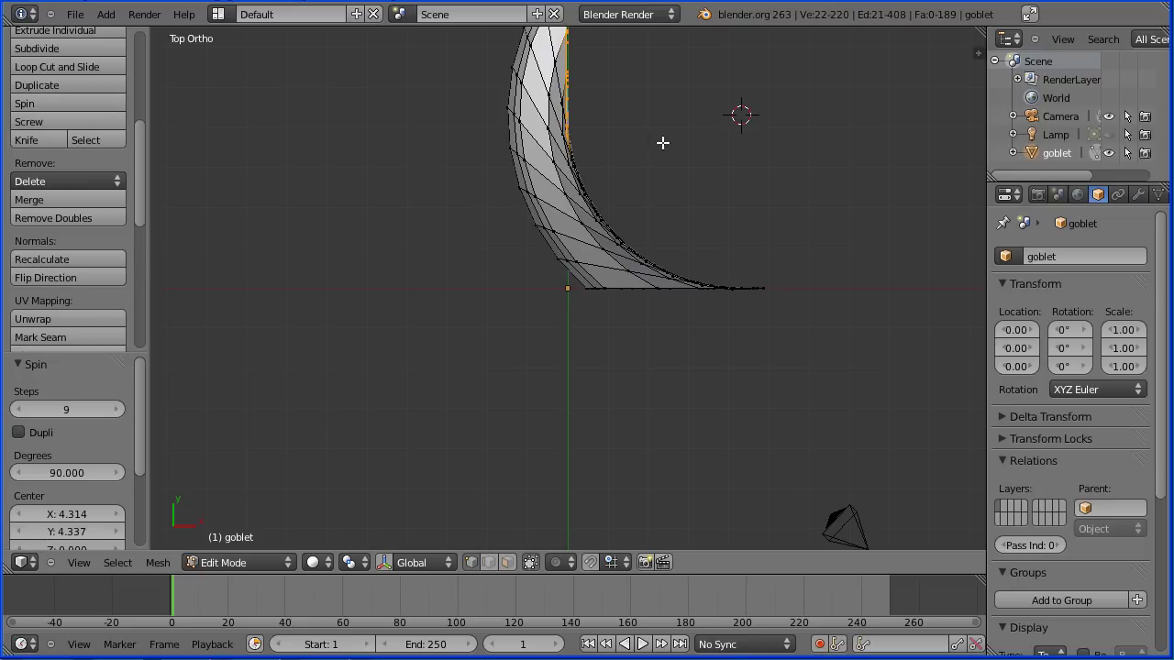
{"action": "key", "text": "ctrl+z"}
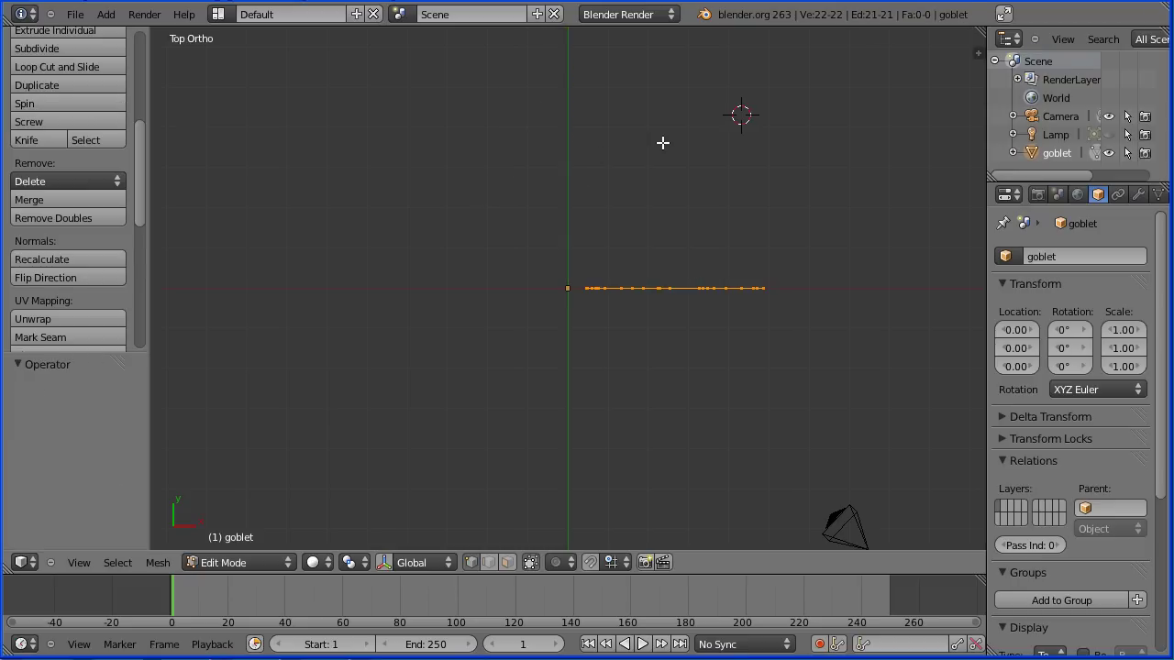
{"action": "left_click", "coordinate": [164, 562]}
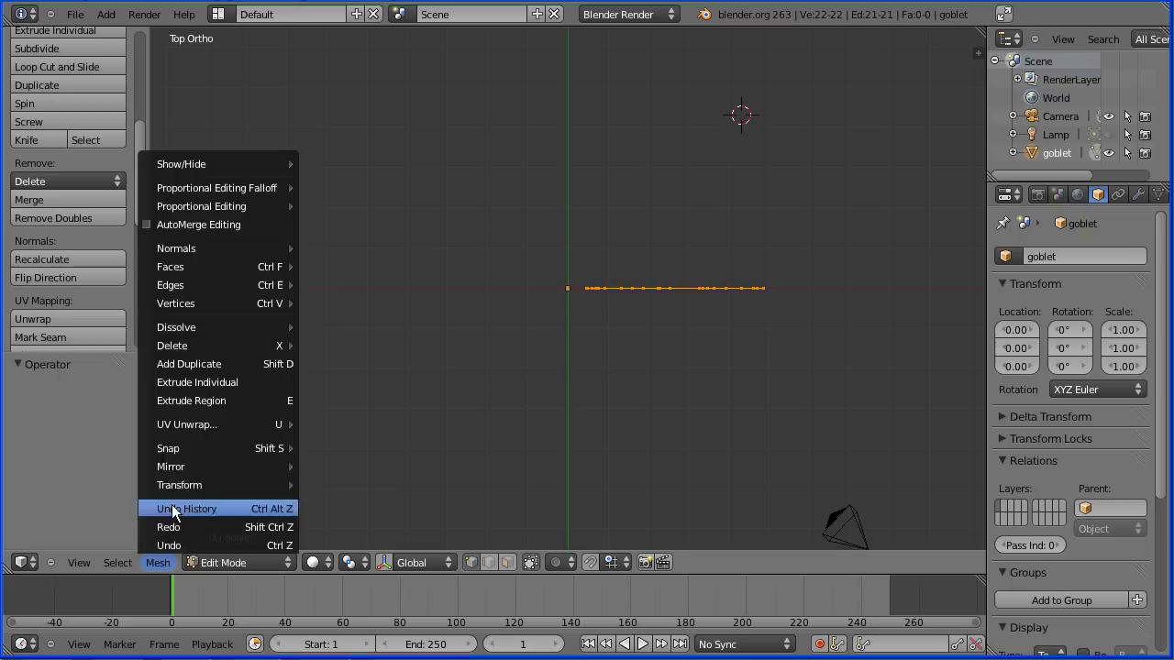
{"action": "mouse_move", "coordinate": [304, 446]}
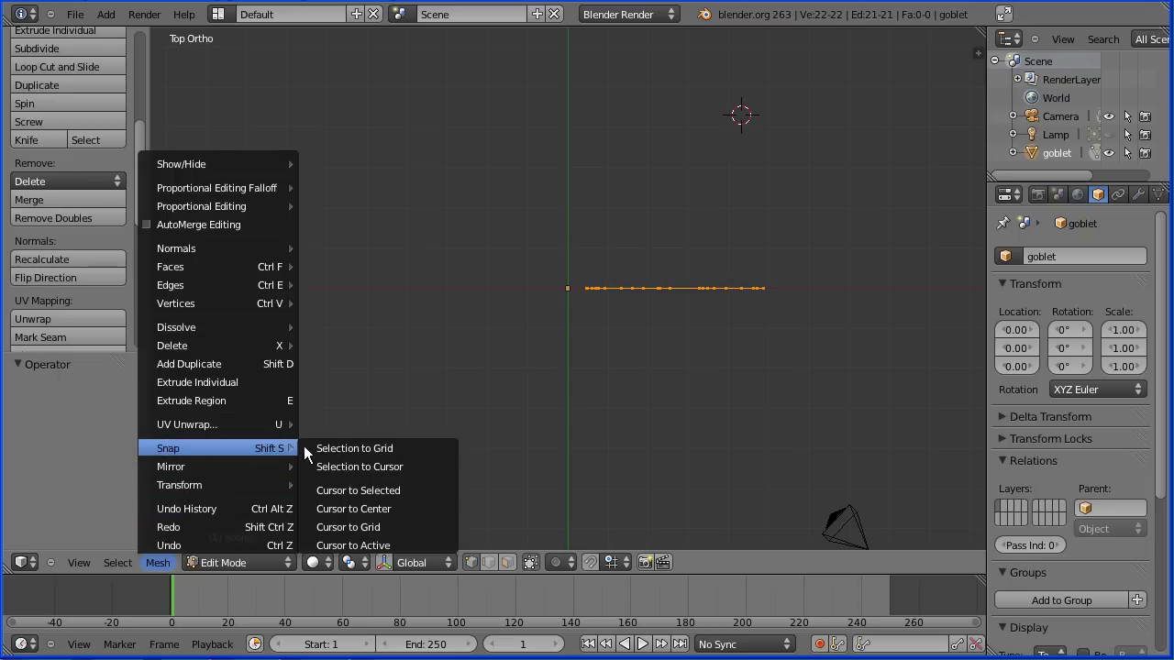
{"action": "left_click", "coordinate": [392, 508]}
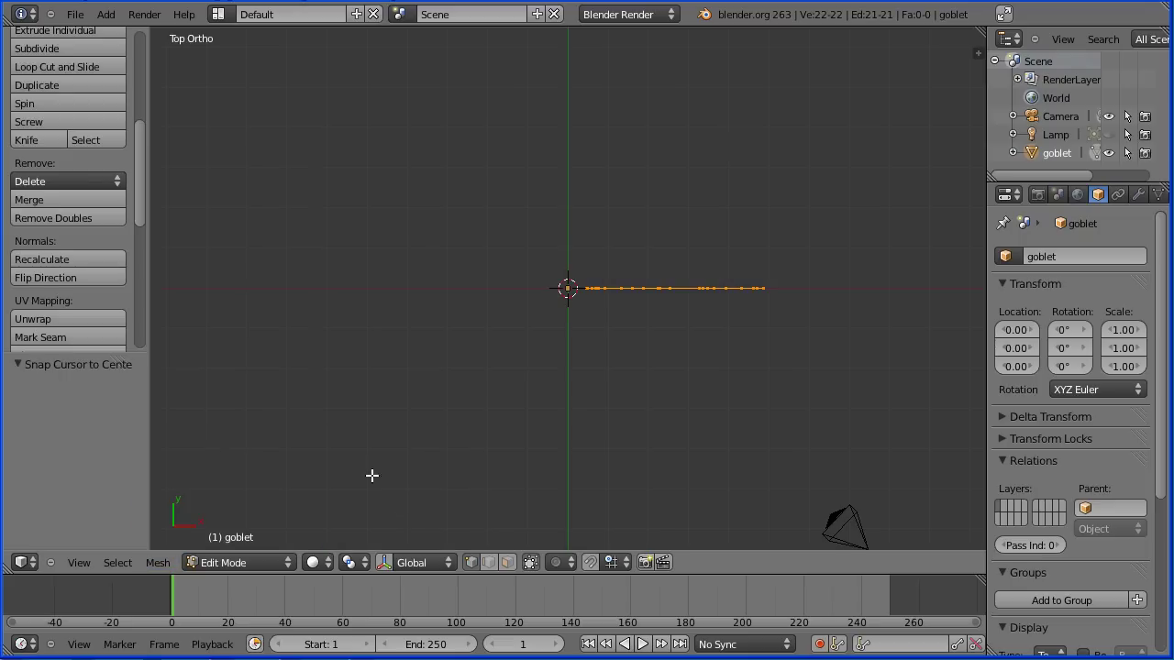
Spin the profile with Degrees set to 360 and raise the Steps count in the Spin panel.
{"action": "left_click", "coordinate": [89, 102]}
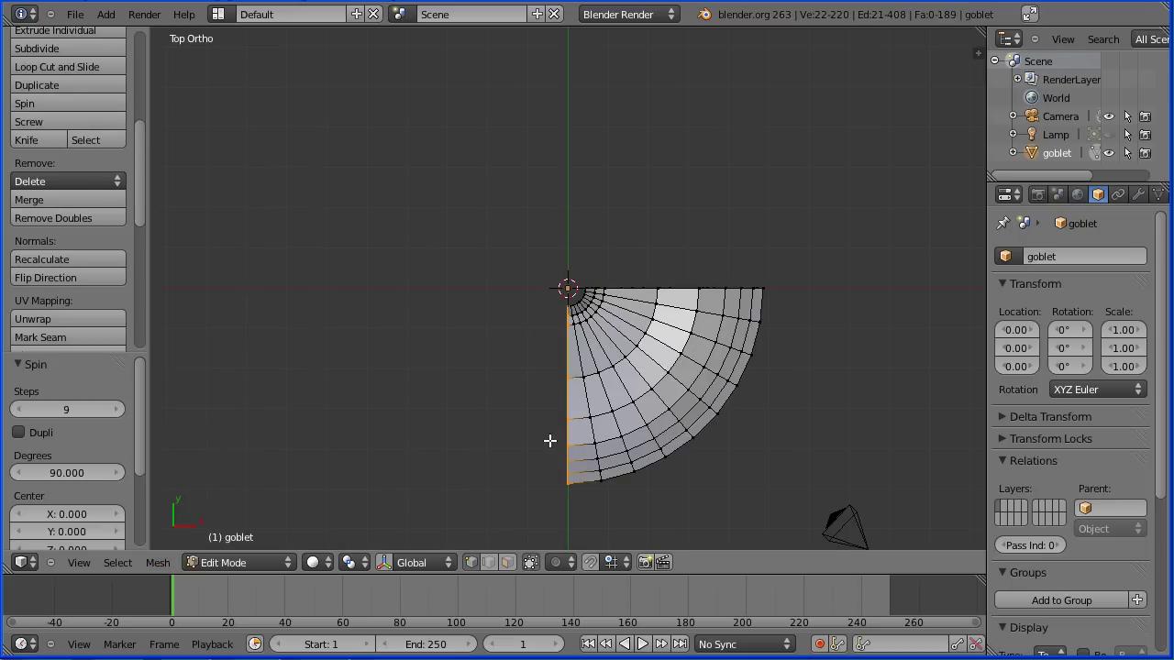
{"action": "left_click", "coordinate": [63, 470]}
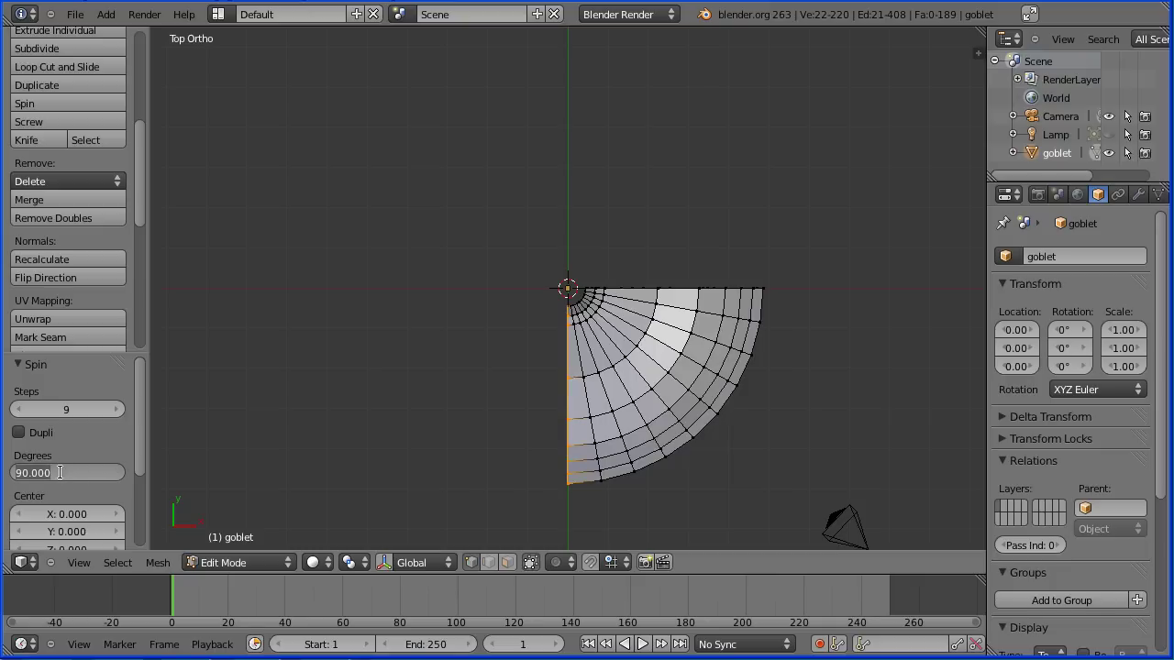
{"action": "type", "text": "360"}
{"action": "key", "text": "Return"}
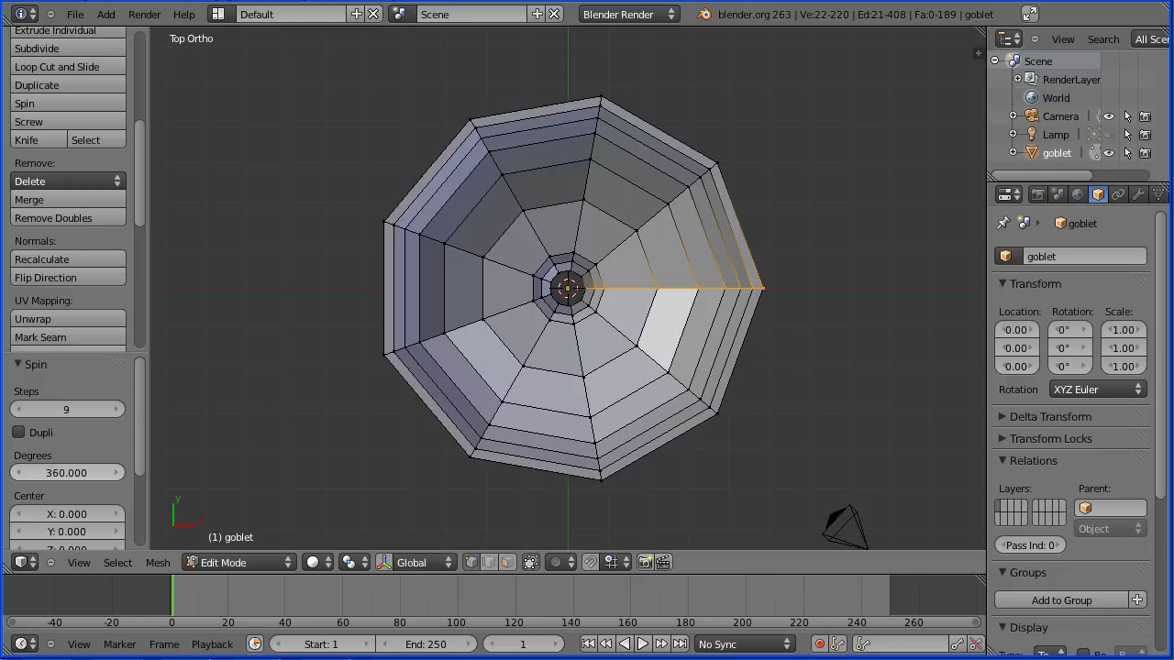
{"action": "left_click", "coordinate": [117, 409]}
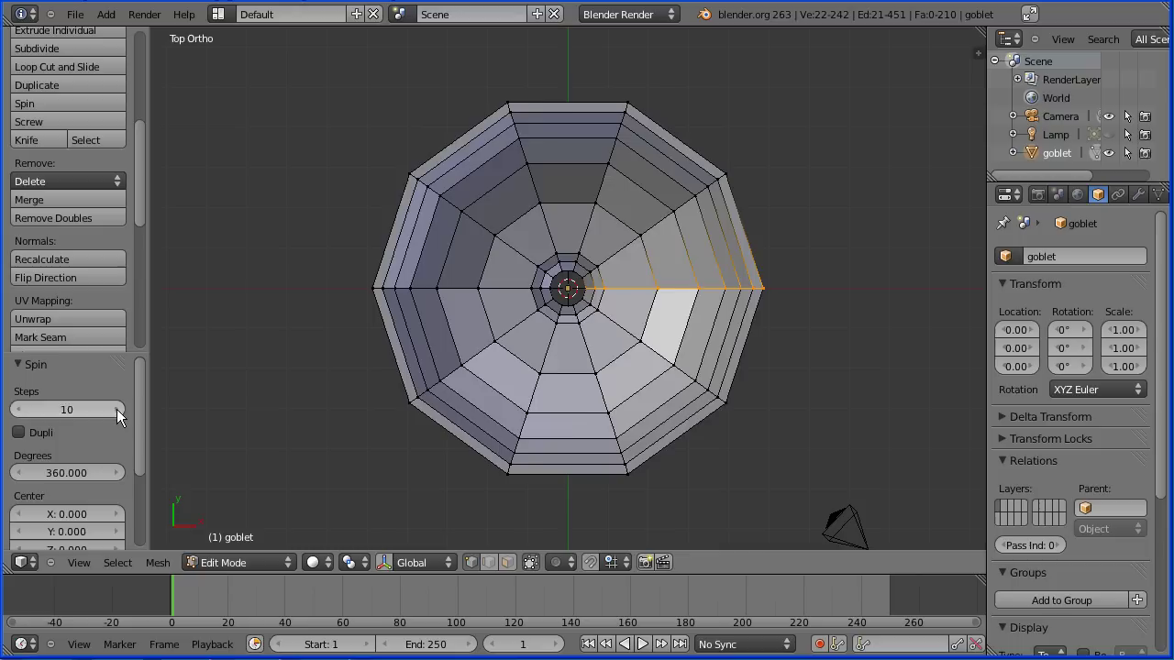
{"action": "left_click", "coordinate": [117, 408]}
{"action": "left_click", "coordinate": [116, 408]}
{"action": "left_click", "coordinate": [117, 409]}
{"action": "left_click", "coordinate": [117, 409]}
{"action": "left_click", "coordinate": [117, 409]}
{"action": "left_click", "coordinate": [116, 409]}
{"action": "left_click", "coordinate": [116, 409]}
{"action": "left_click", "coordinate": [117, 409]}
{"action": "left_click", "coordinate": [116, 409]}
{"action": "left_click", "coordinate": [117, 409]}
{"action": "left_click", "coordinate": [116, 409]}
{"action": "left_click", "coordinate": [117, 409]}
{"action": "left_click", "coordinate": [116, 409]}
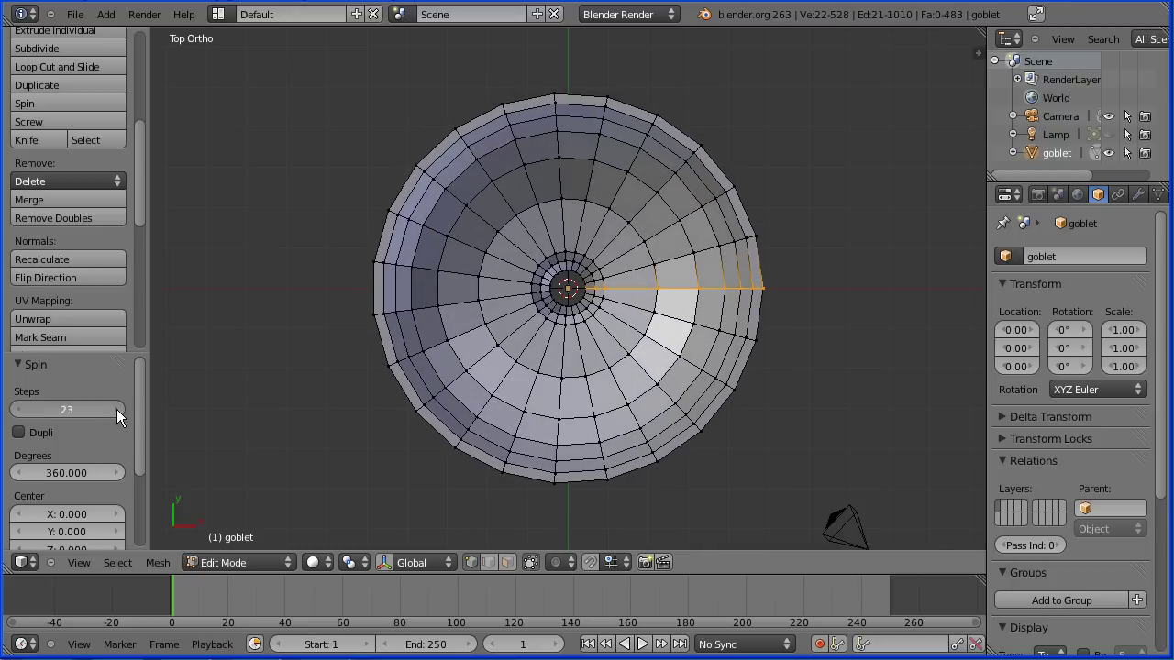
{"action": "left_click", "coordinate": [116, 409]}
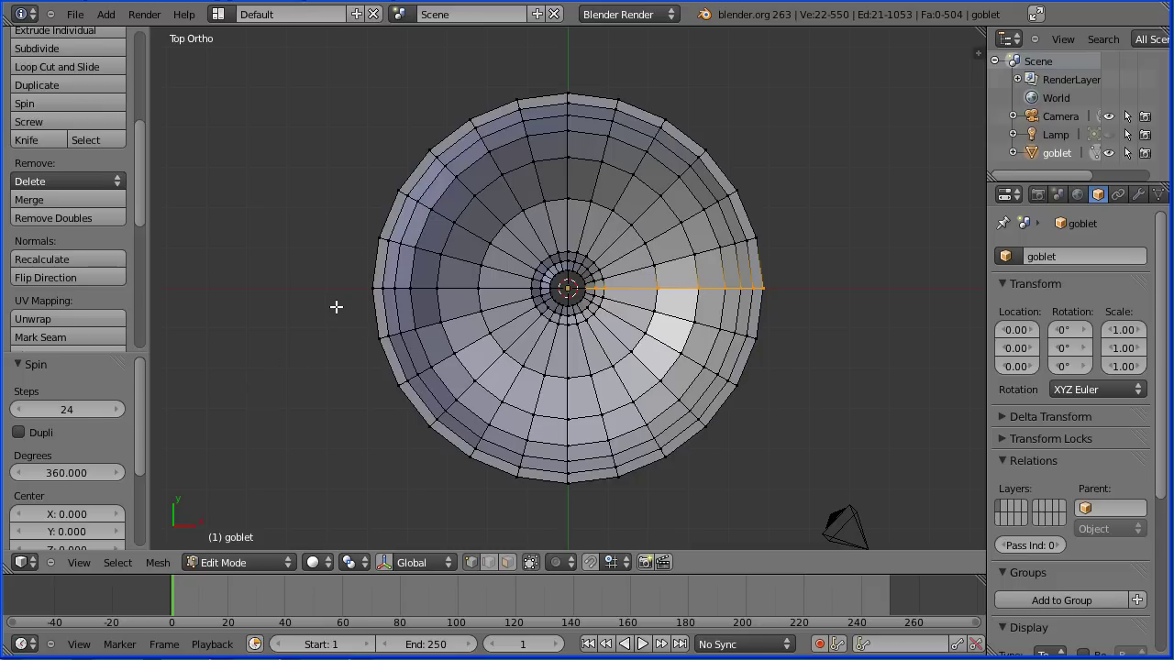
Run Remove Doubles on the spun goblet to join the seam, then orbit to inspect.
{"action": "key", "text": "a"}
{"action": "key", "text": "a"}
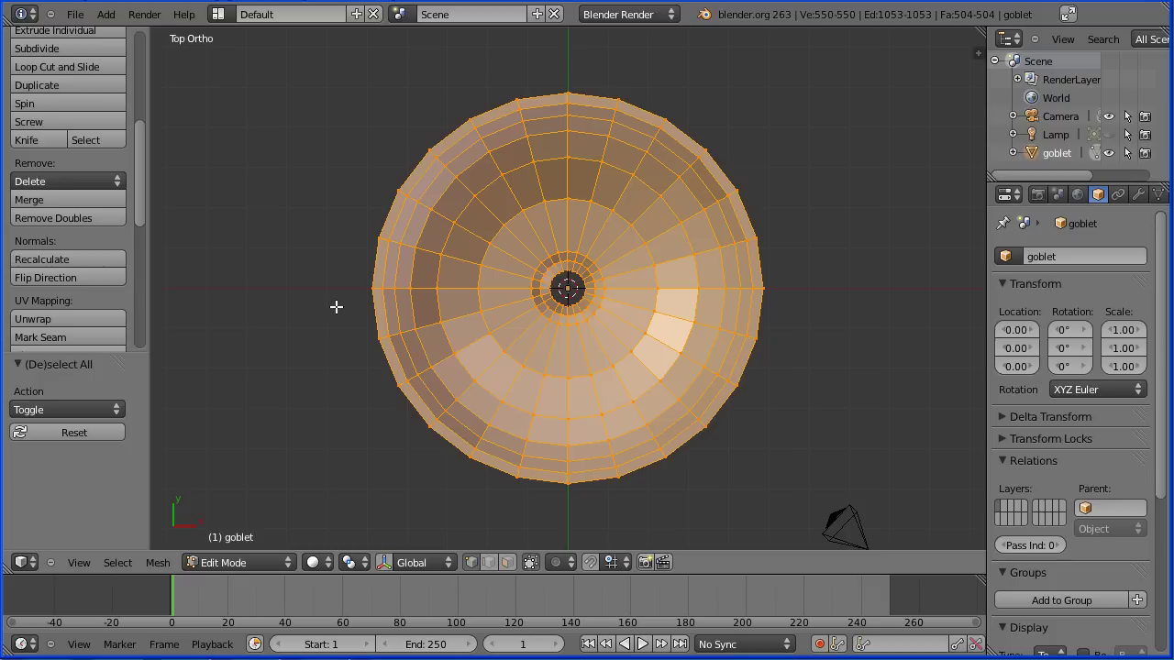
{"action": "left_click", "coordinate": [71, 217]}
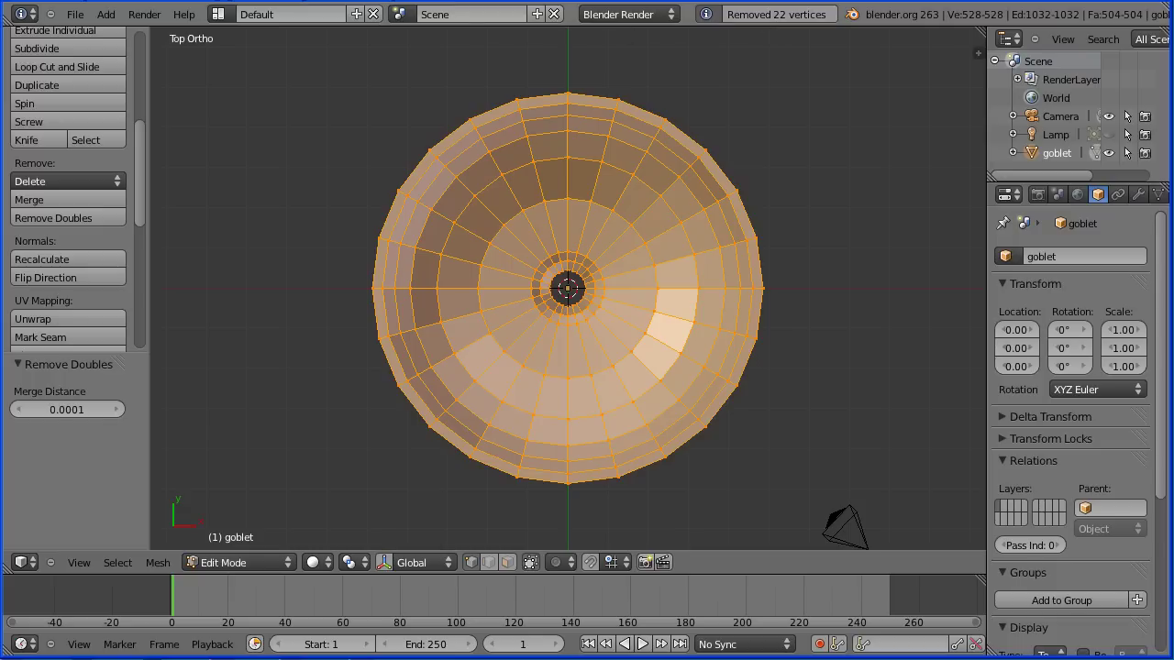
{"action": "key", "text": "Tab"}
{"action": "key", "text": "Tab"}
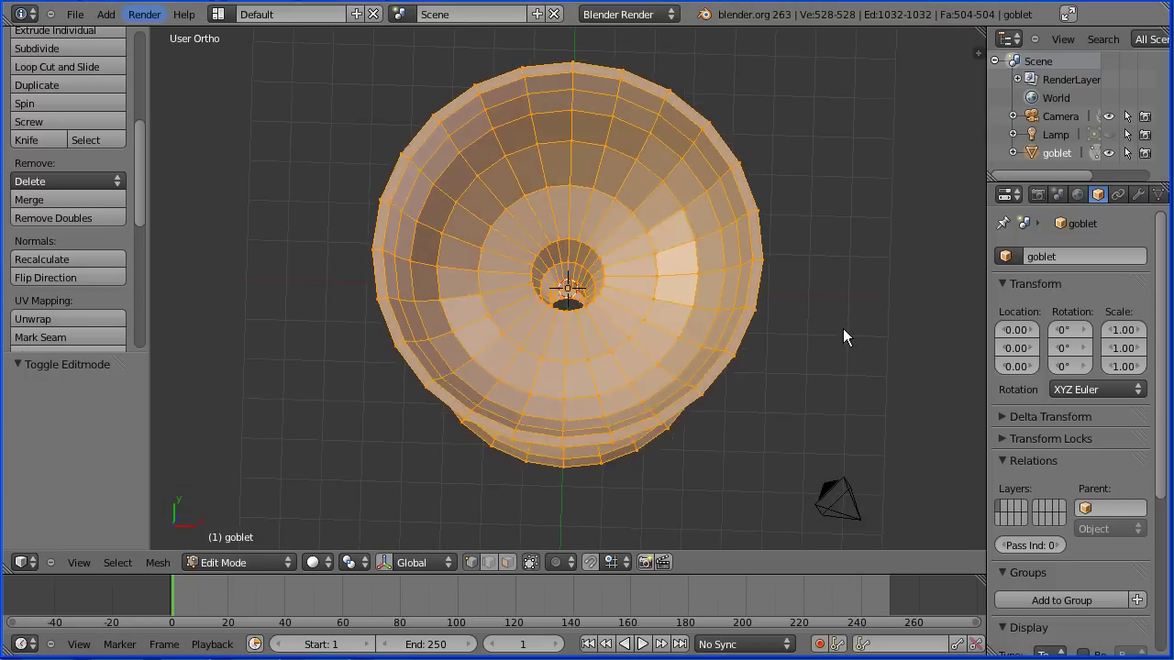
{"action": "mouse_move", "coordinate": [843, 320]}
{"action": "middle_mouse_down"}
{"action": "mouse_move", "coordinate": [838, 257]}
{"action": "mouse_move", "coordinate": [838, 344]}
{"action": "mouse_move", "coordinate": [837, 301]}
{"action": "middle_mouse_up"}
Extrude the bowl hole's edge loop, scale it to 0 and remove doubles.
{"action": "scroll", "coordinate": [702, 307], "scroll_direction": "up", "scroll_amount": 5}
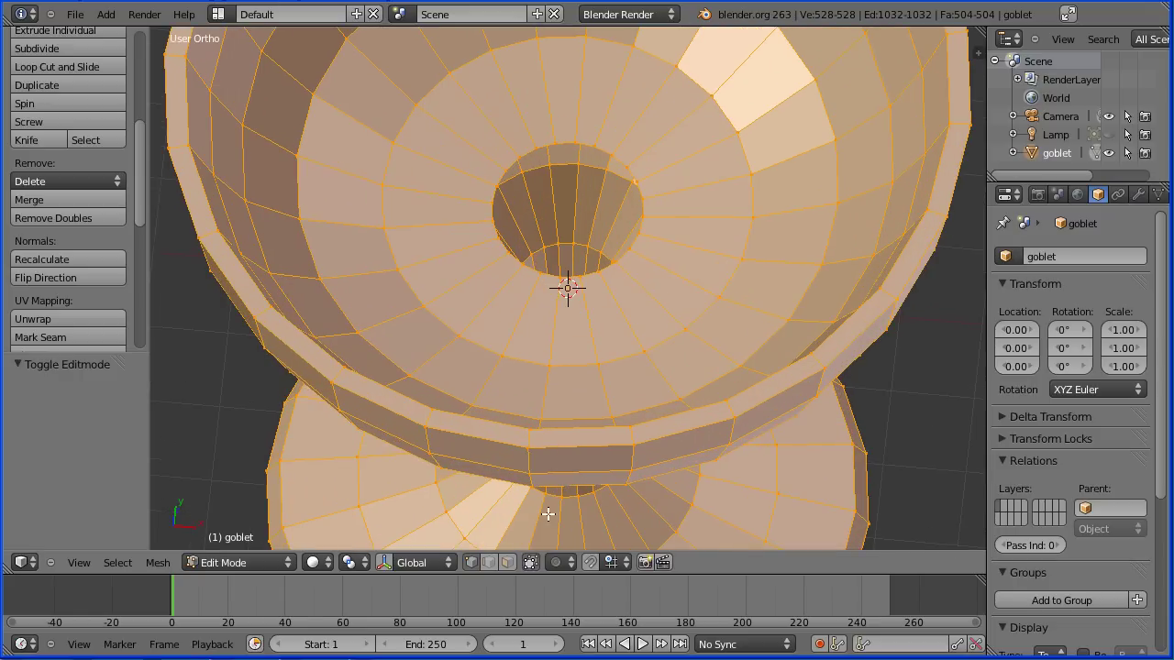
{"action": "left_click", "coordinate": [493, 565]}
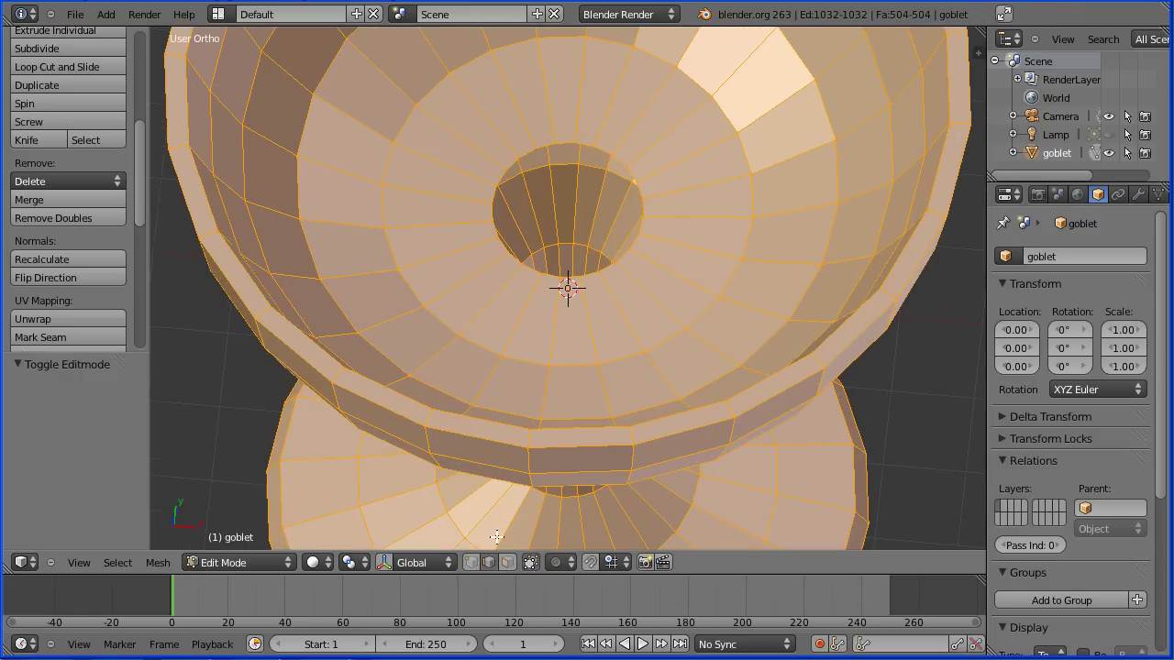
{"action": "right_click", "coordinate": [605, 152], "text": "alt"}
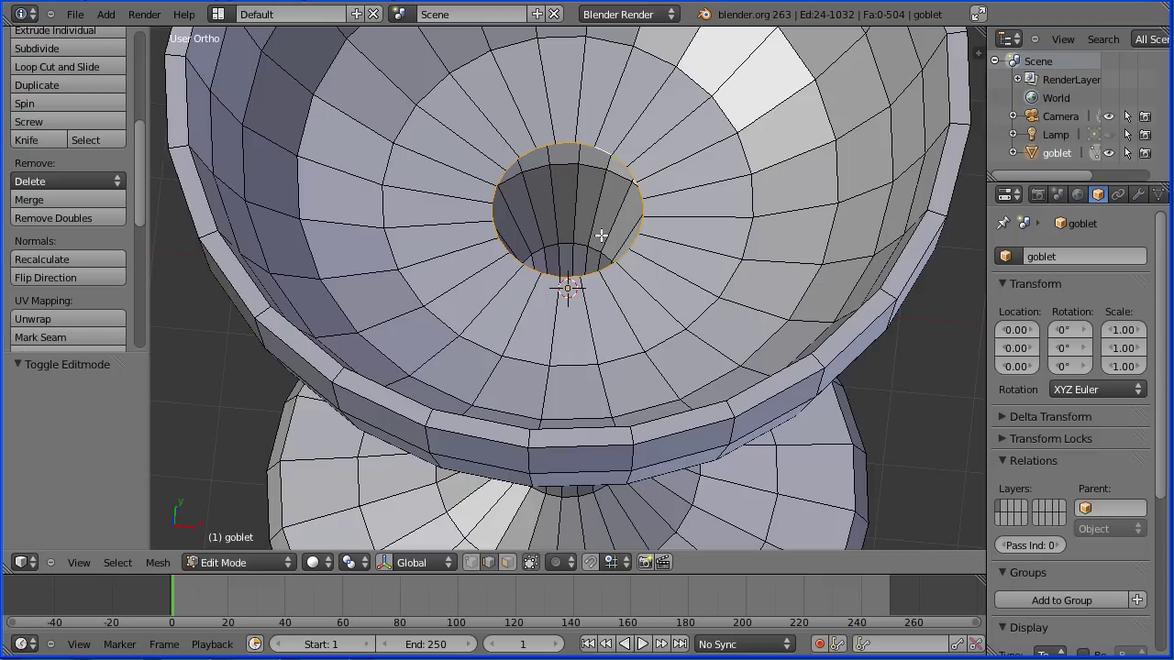
{"action": "key", "text": "e"}
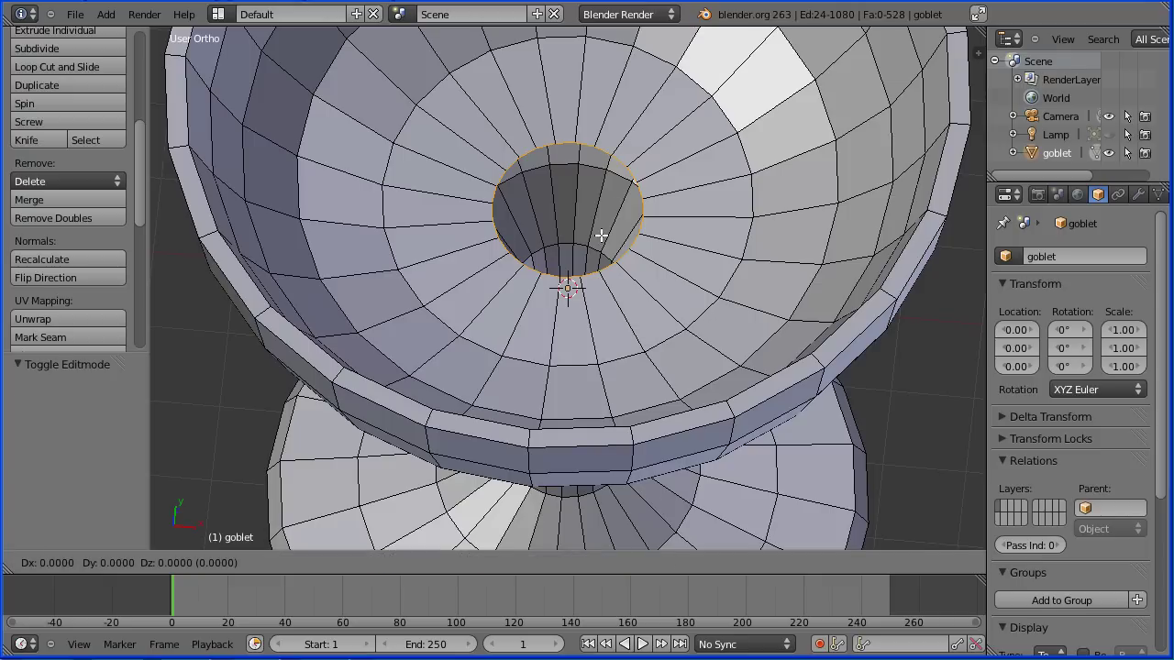
{"action": "right_click", "coordinate": [600, 236]}
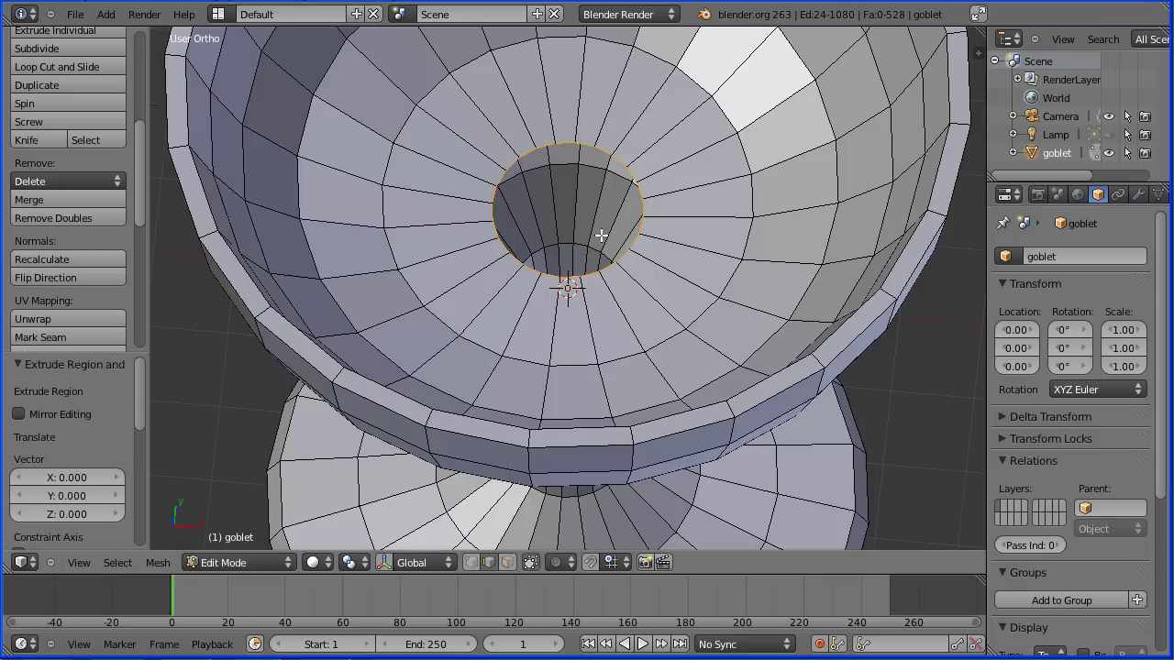
{"action": "key", "text": "s"}
{"action": "key", "text": "0"}
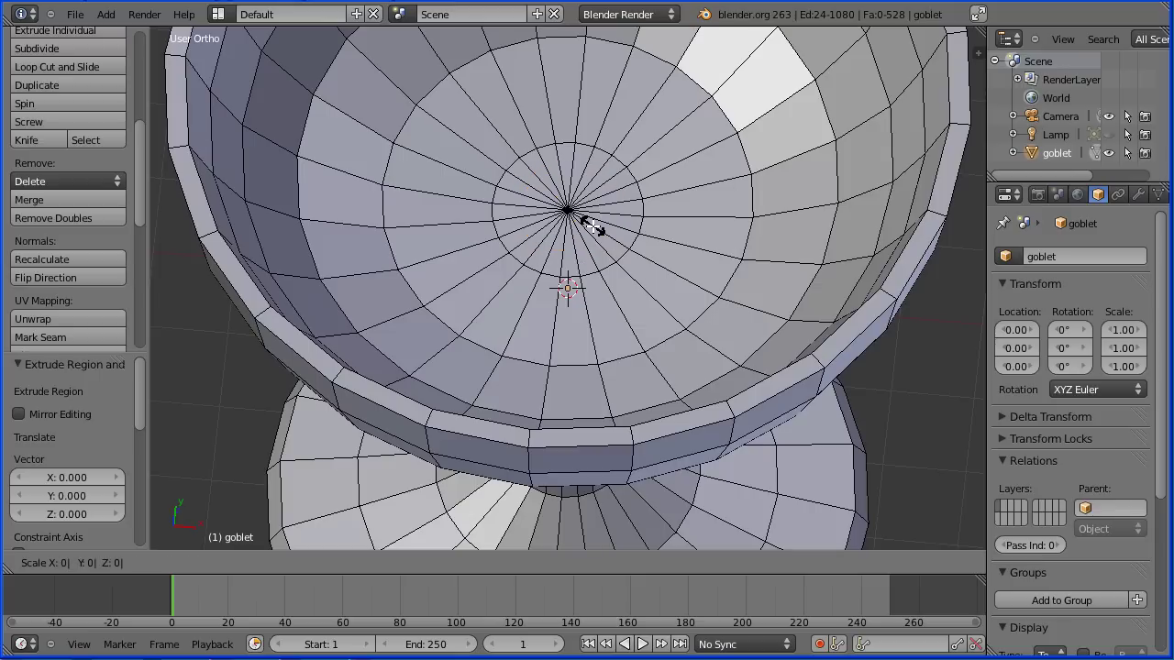
{"action": "key", "text": "Return"}
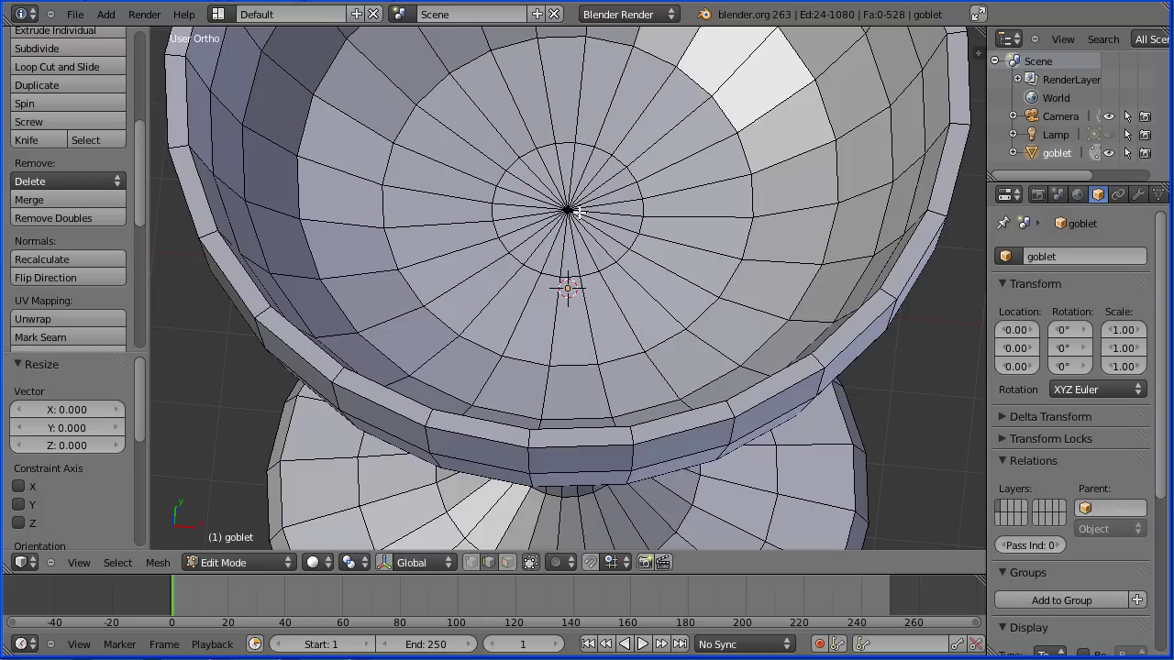
{"action": "left_click", "coordinate": [106, 218]}
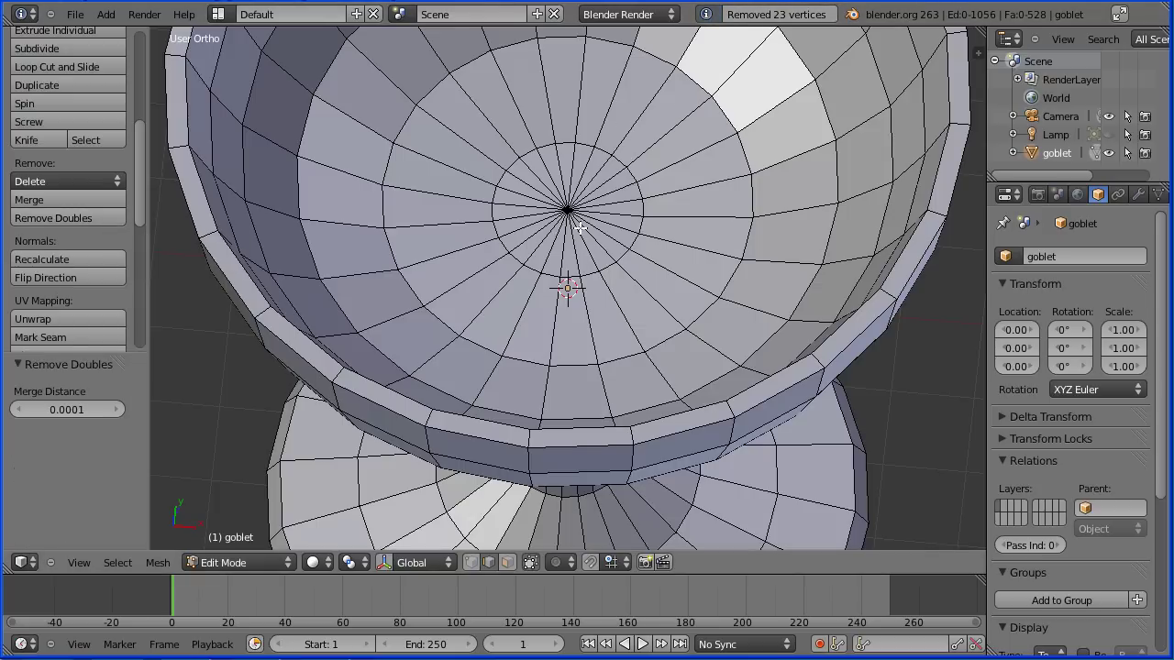
Scale the base underside's hole loop to 0 and remove the 23 duplicate vertices.
{"action": "middle_click_drag", "start_coordinate": [725, 393], "coordinate": [731, 87]}
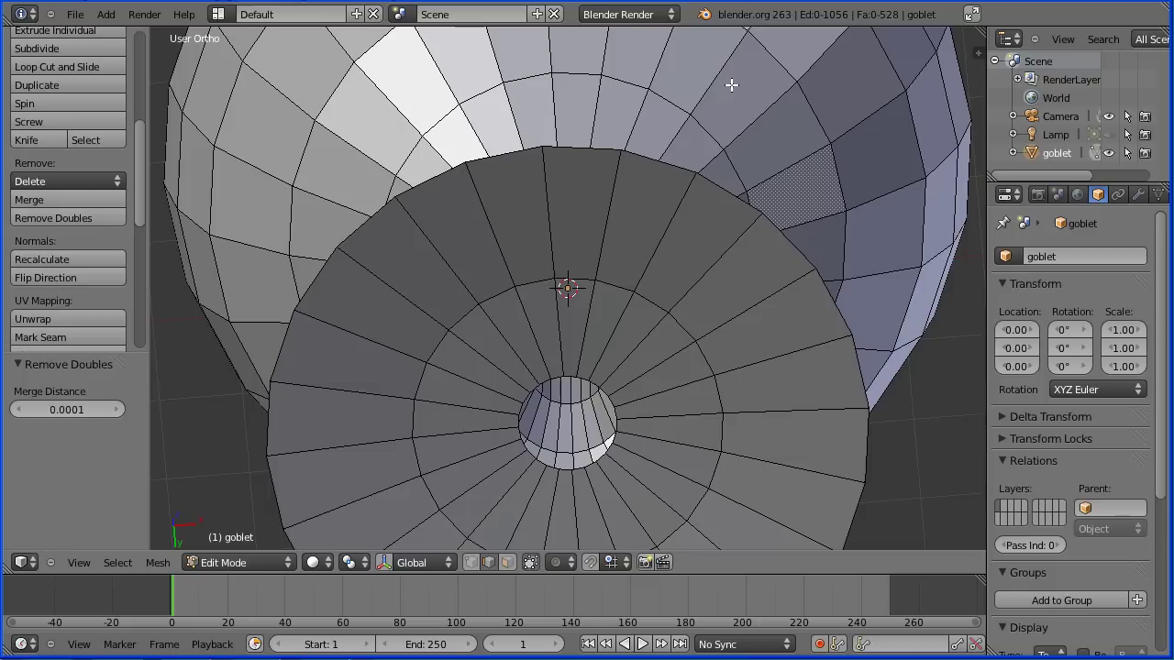
{"action": "right_click", "coordinate": [592, 468], "text": "alt"}
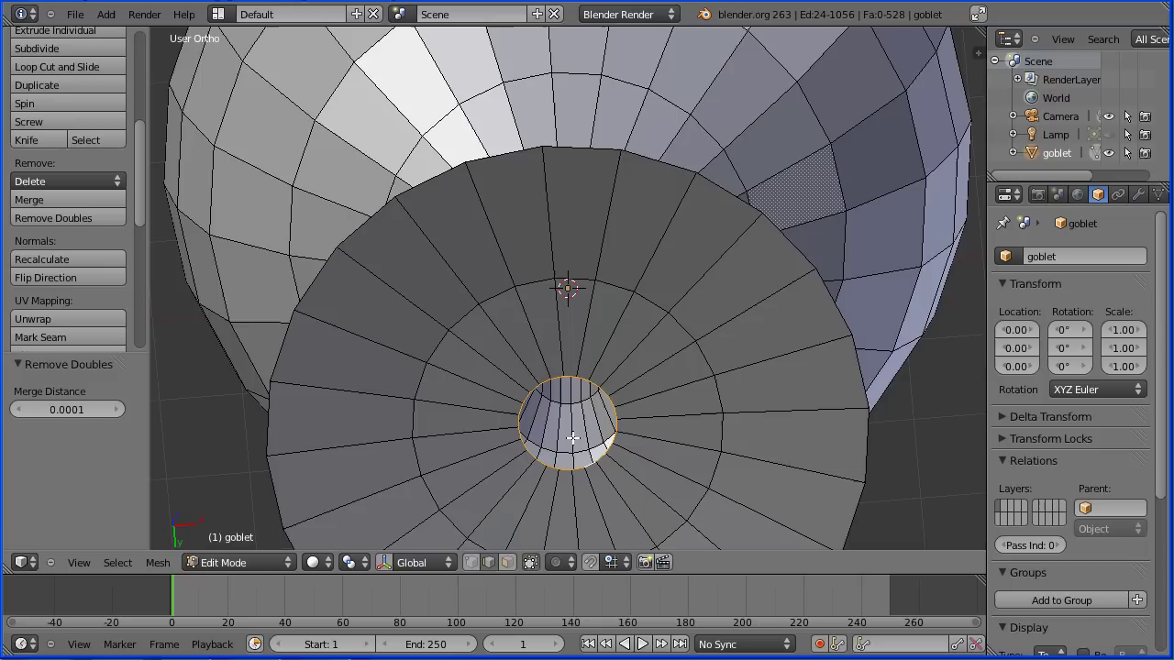
{"action": "key", "text": "s"}
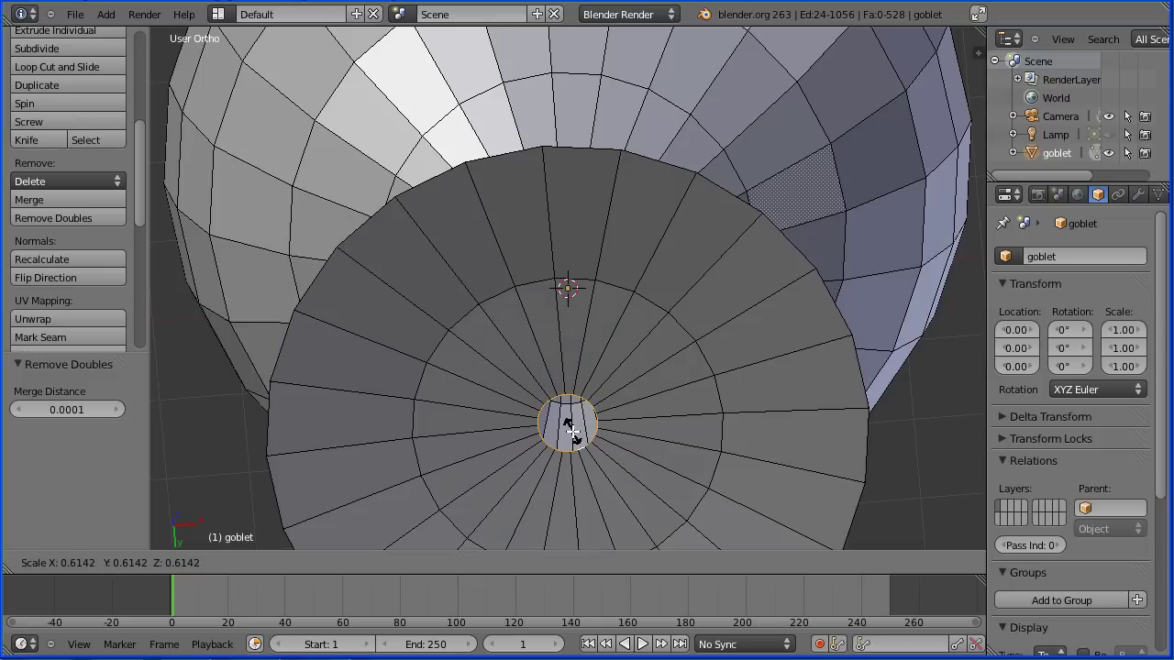
{"action": "key", "text": "0"}
{"action": "key", "text": "Return"}
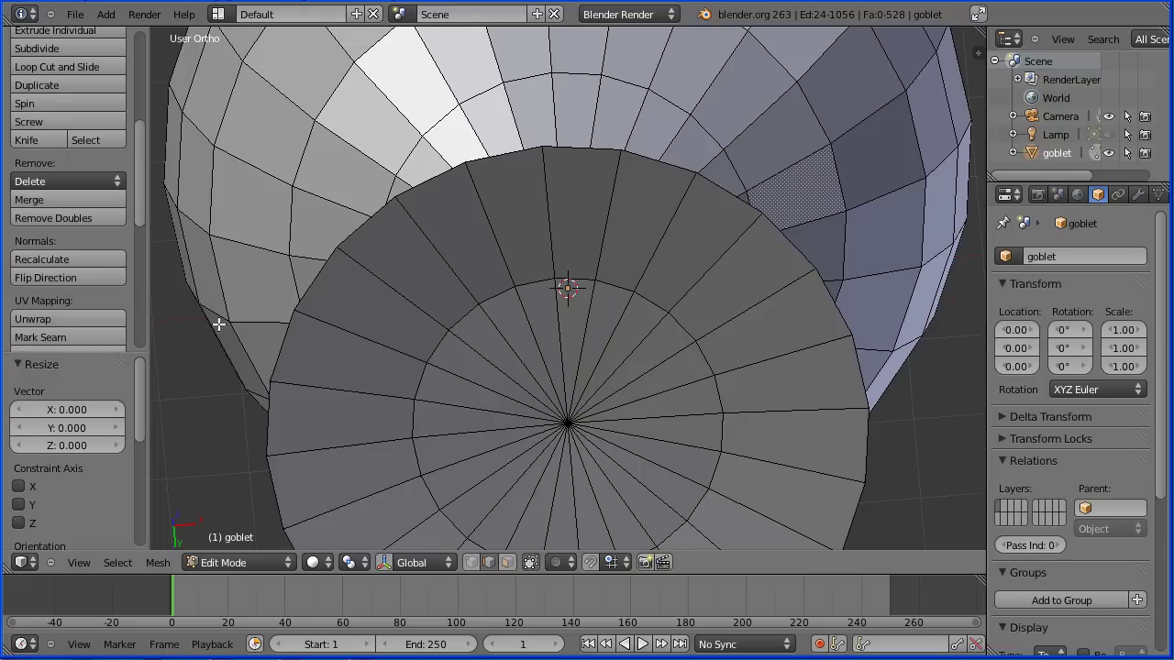
{"action": "left_click", "coordinate": [100, 217]}
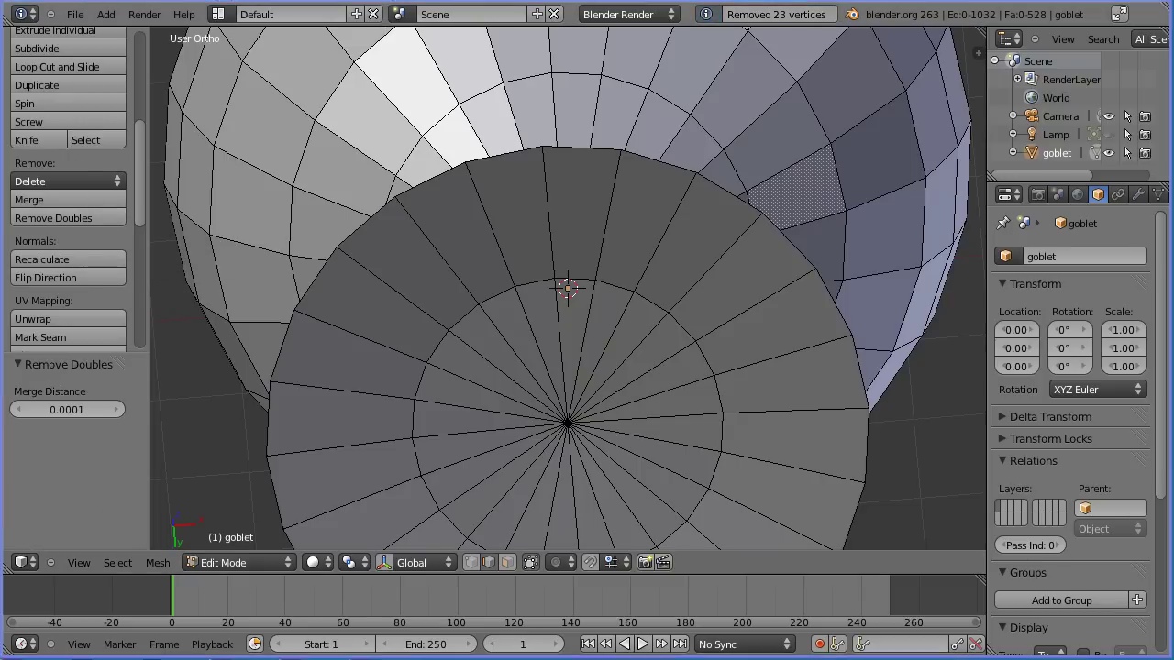
Add a Subdivision Surface modifier with View level 2, then switch to Object Mode.
{"action": "key", "text": "Tab"}
{"action": "key", "text": "Tab"}
{"action": "scroll", "coordinate": [684, 278], "scroll_direction": "down", "scroll_amount": 4}
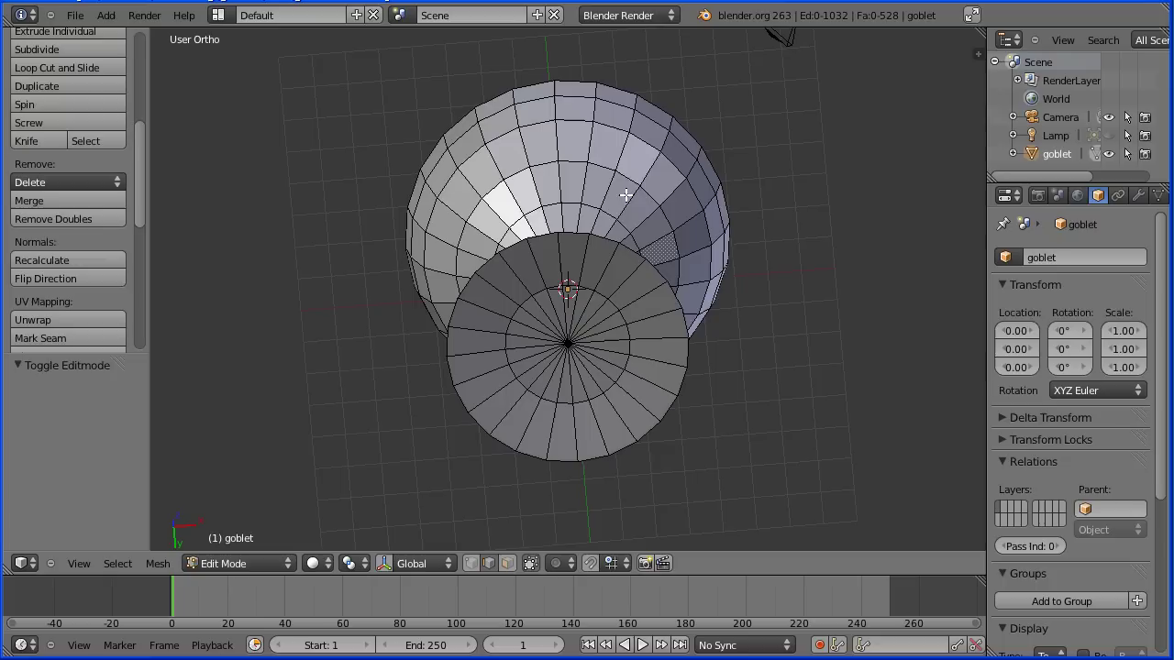
{"action": "middle_click_drag", "start_coordinate": [608, 150], "coordinate": [601, 370]}
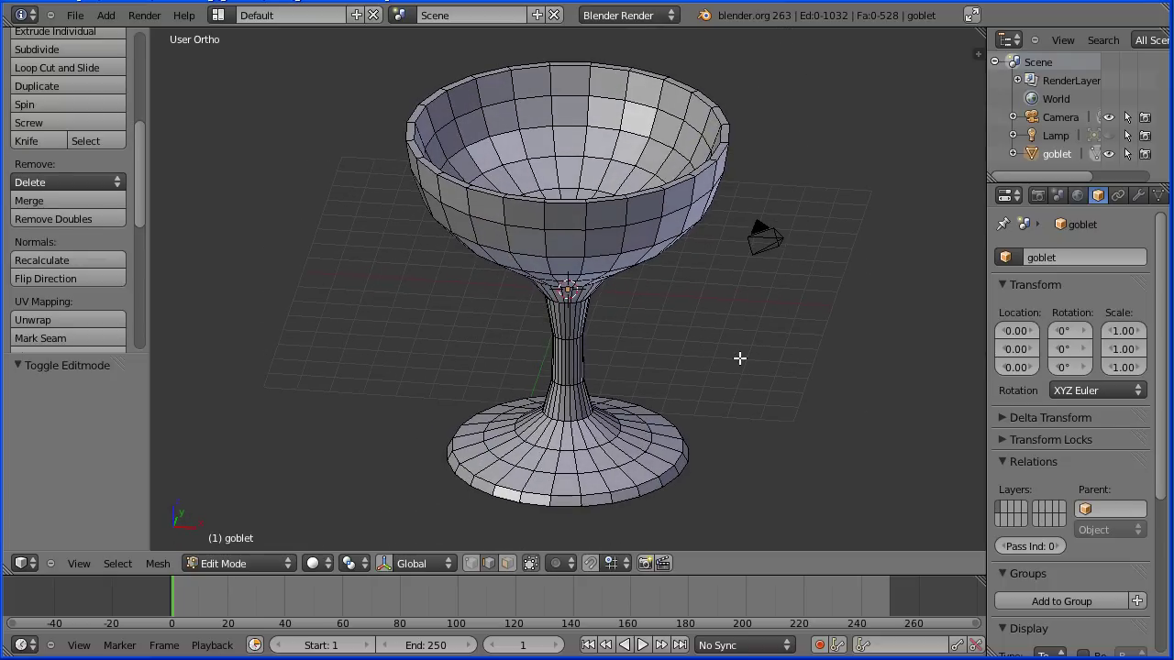
{"action": "left_click", "coordinate": [1141, 197]}
{"action": "left_click", "coordinate": [1078, 256]}
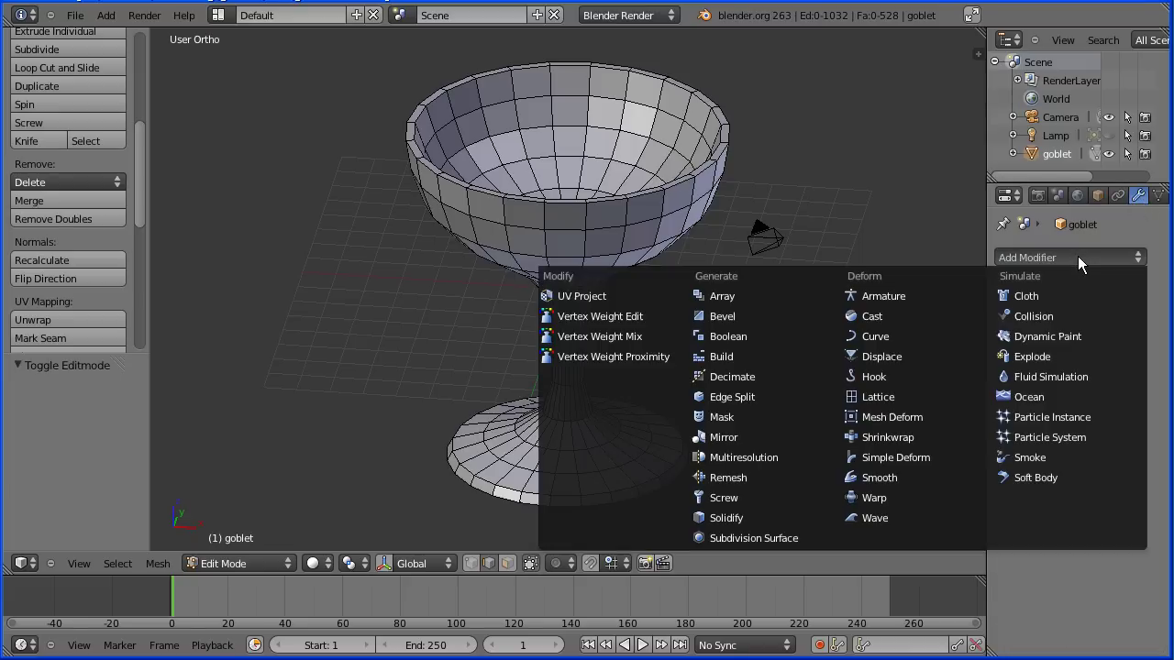
{"action": "left_click", "coordinate": [821, 541]}
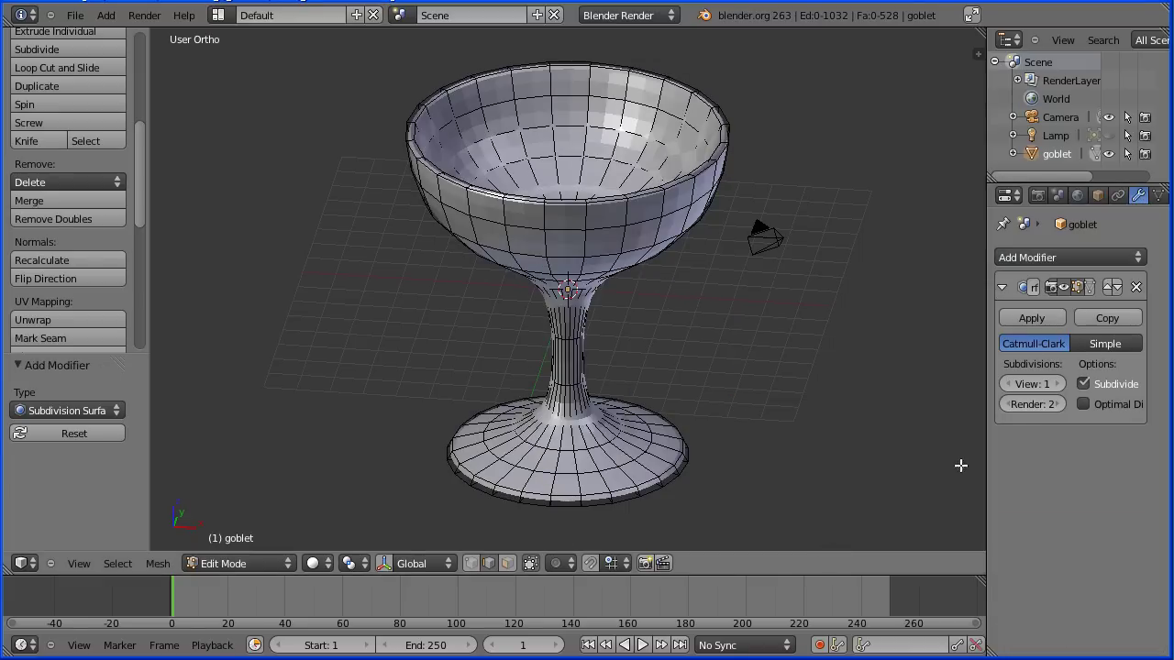
{"action": "left_click", "coordinate": [1059, 384]}
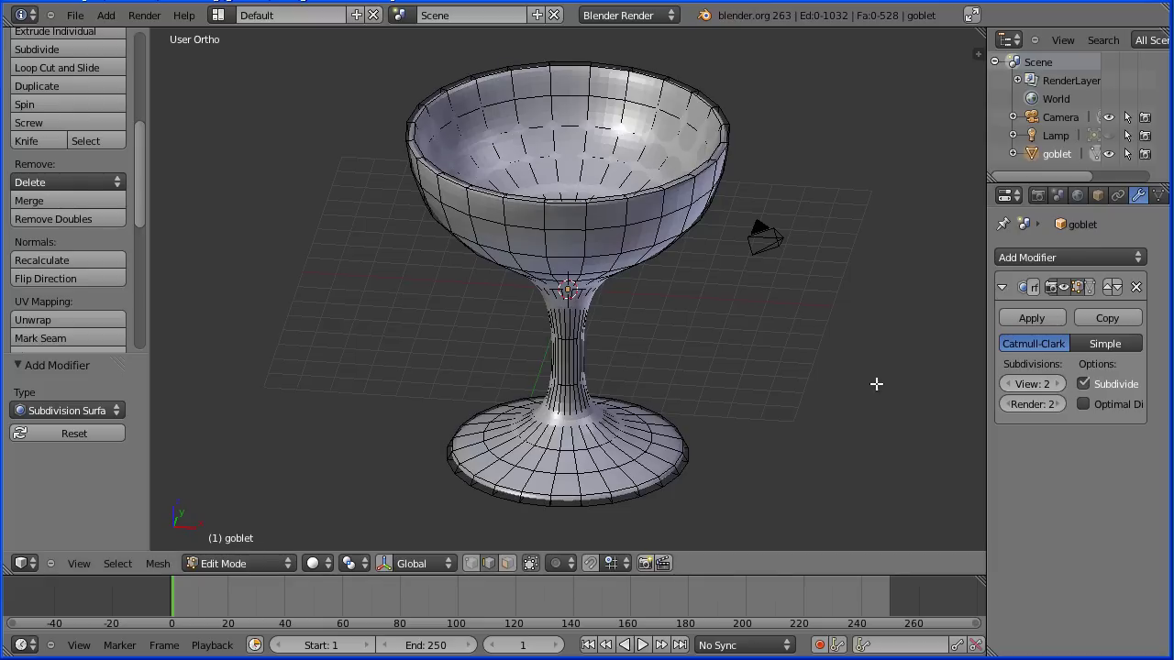
{"action": "left_click", "coordinate": [270, 563]}
Back in Object Mode, apply Shading: Smooth to the goblet.
{"action": "left_click", "coordinate": [268, 546]}
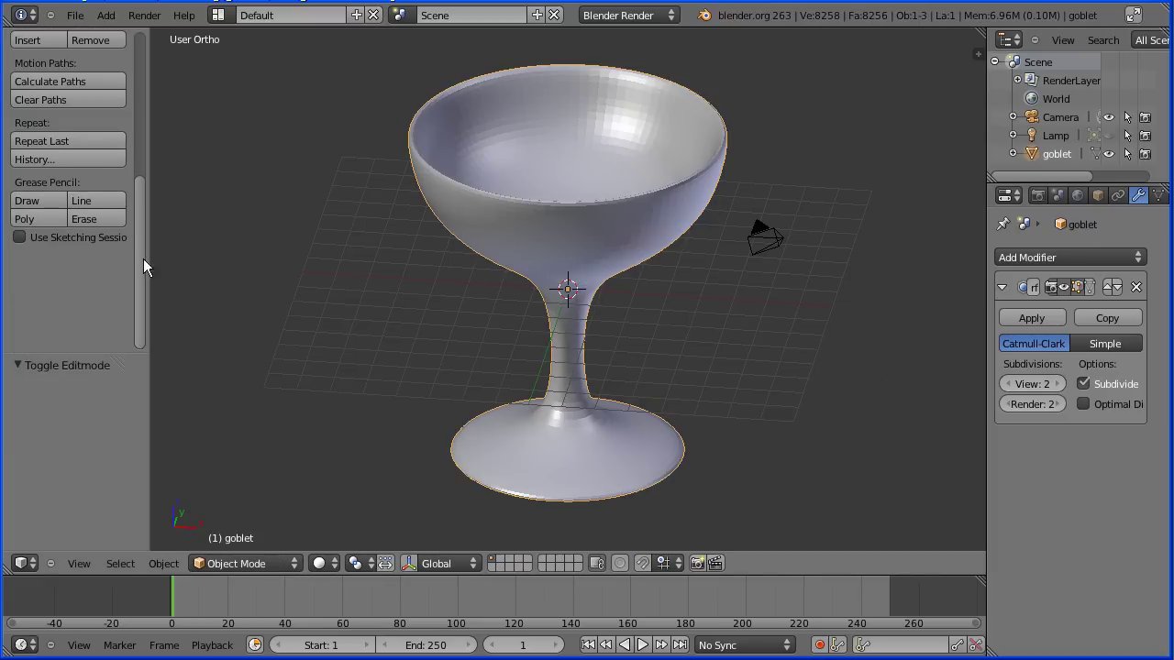
{"action": "left_click_drag", "start_coordinate": [140, 266], "coordinate": [124, 80]}
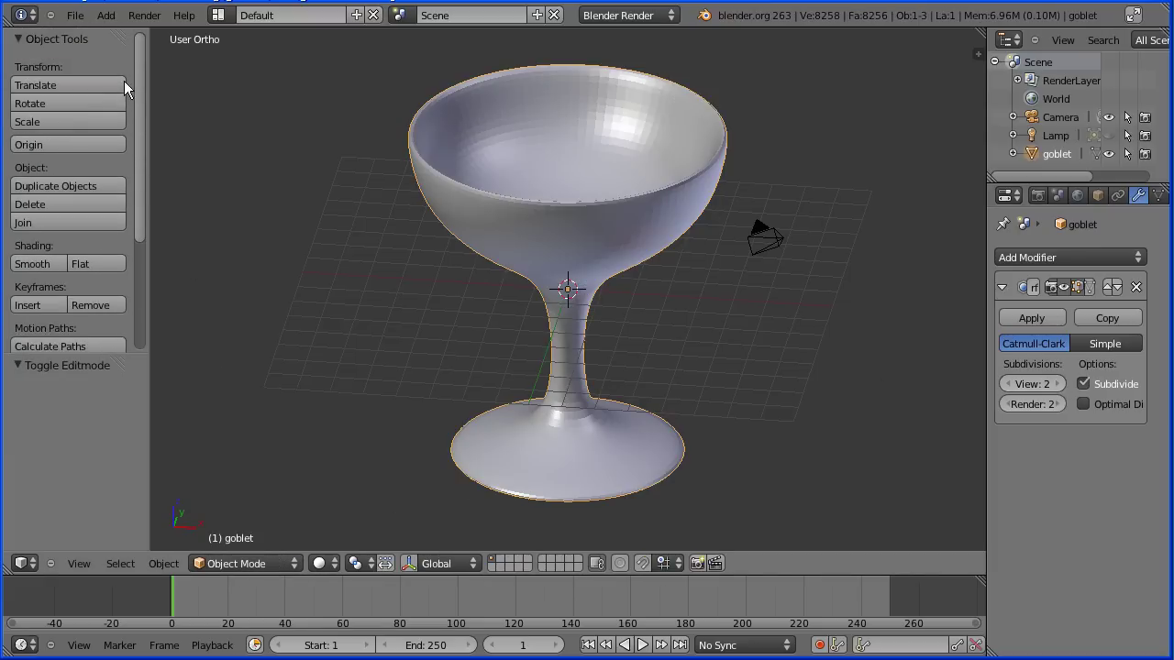
{"action": "left_click", "coordinate": [51, 268]}
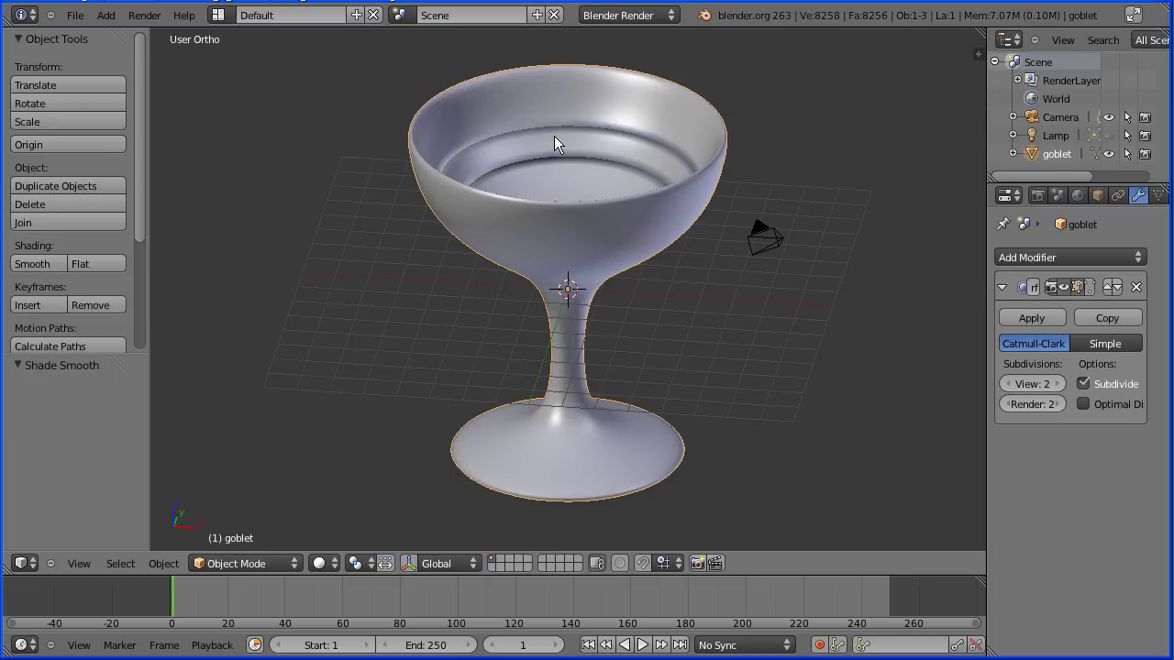
In Edit Mode, select all of the goblet mesh, Recalculate Outside its normals, then return to Object Mode.
{"action": "left_click", "coordinate": [239, 564]}
{"action": "left_click", "coordinate": [249, 530]}
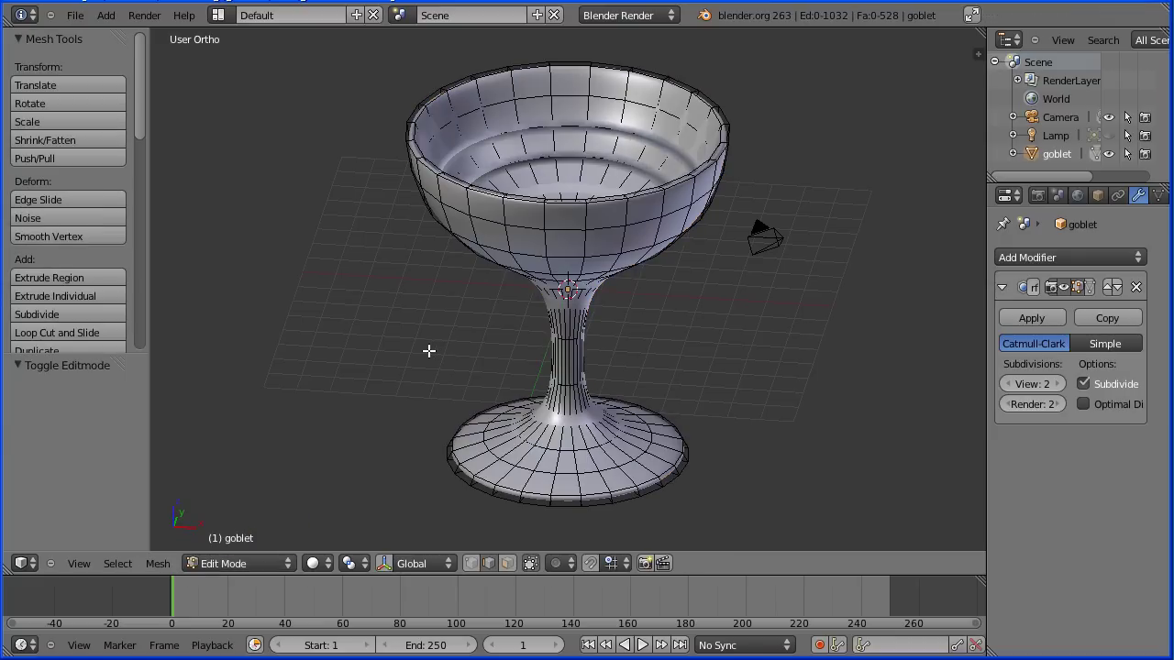
{"action": "key", "text": "a"}
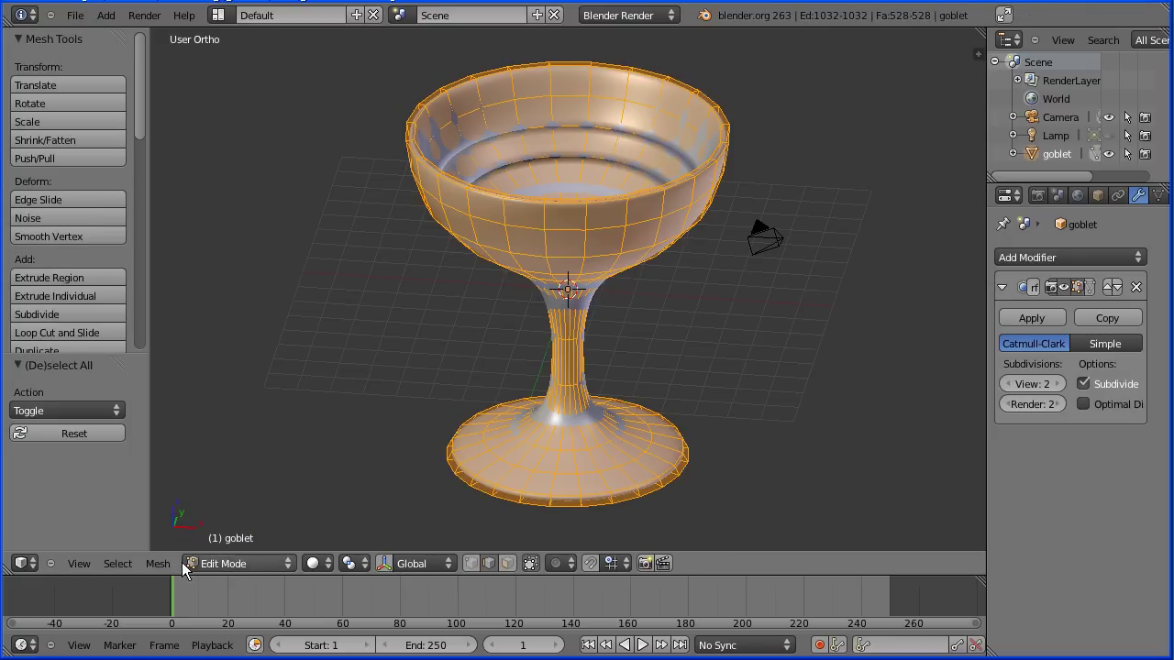
{"action": "left_click", "coordinate": [159, 564]}
{"action": "mouse_move", "coordinate": [253, 243]}
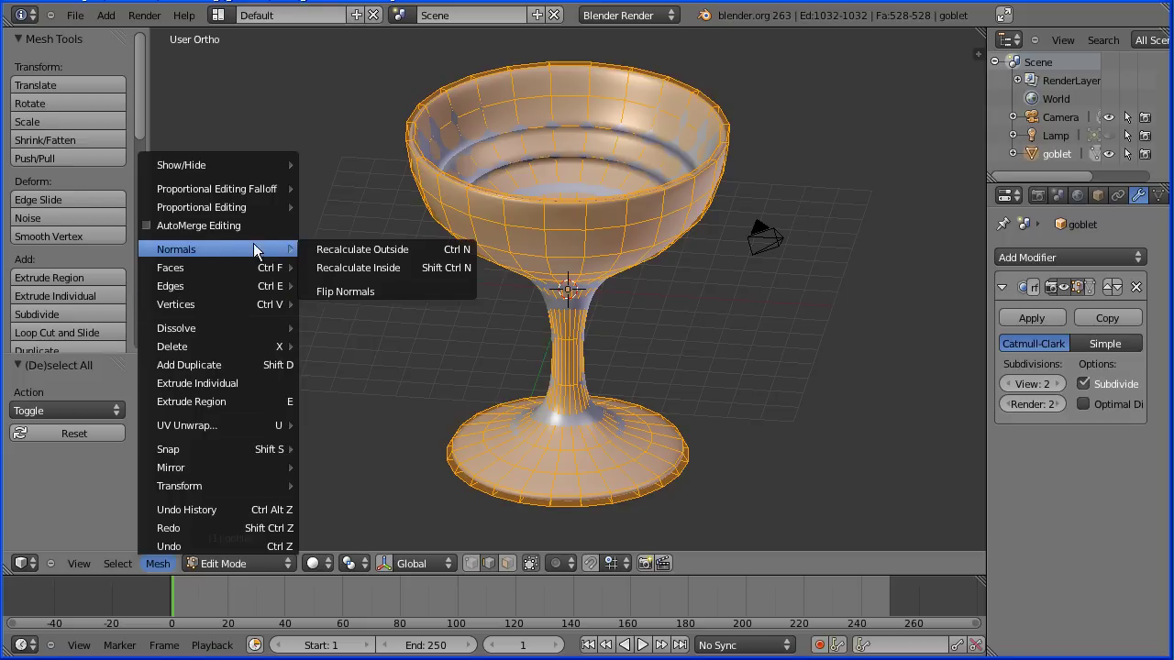
{"action": "left_click", "coordinate": [369, 249]}
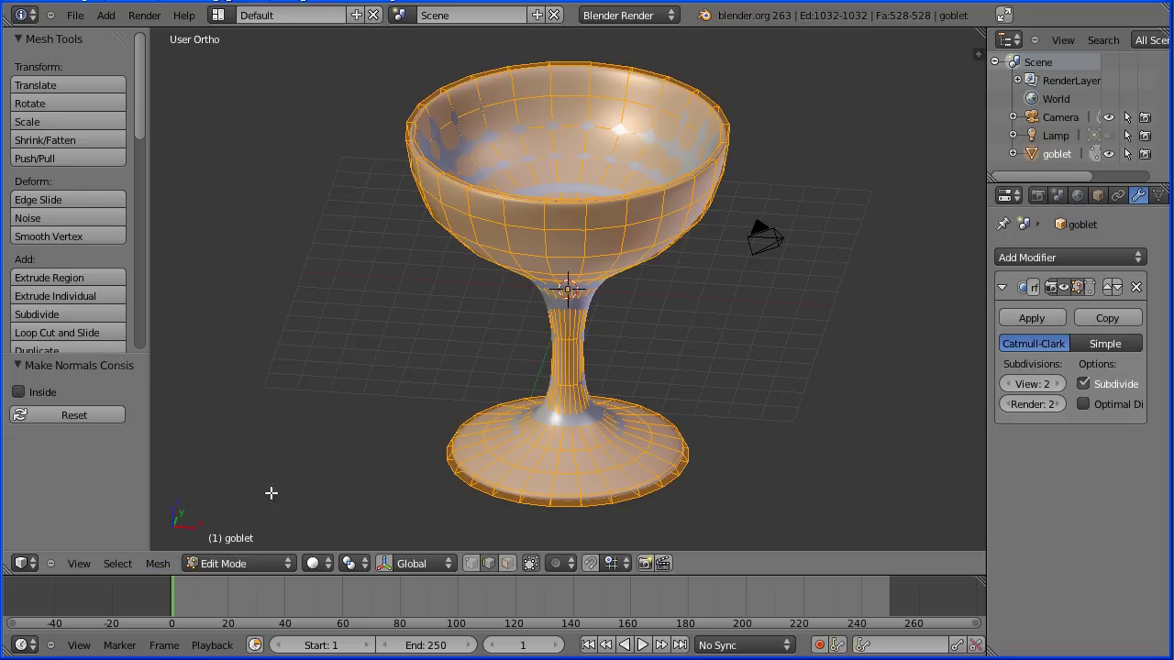
{"action": "left_click", "coordinate": [249, 564]}
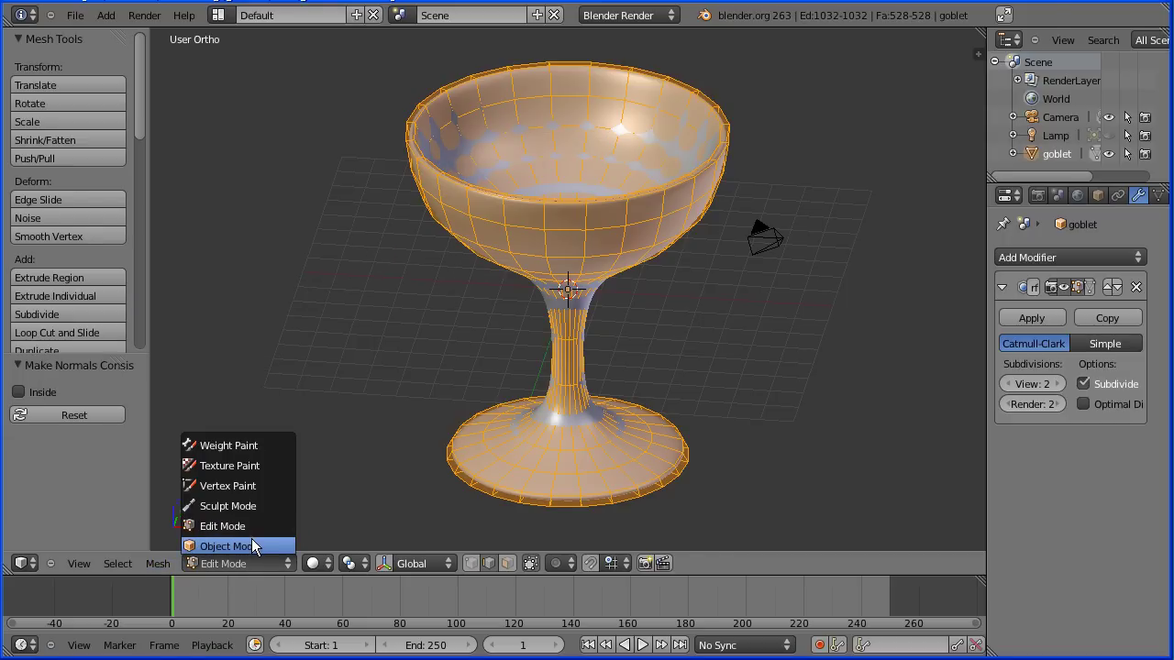
{"action": "left_click", "coordinate": [254, 546]}
{"action": "middle_click_drag", "start_coordinate": [524, 263], "coordinate": [526, 115]}
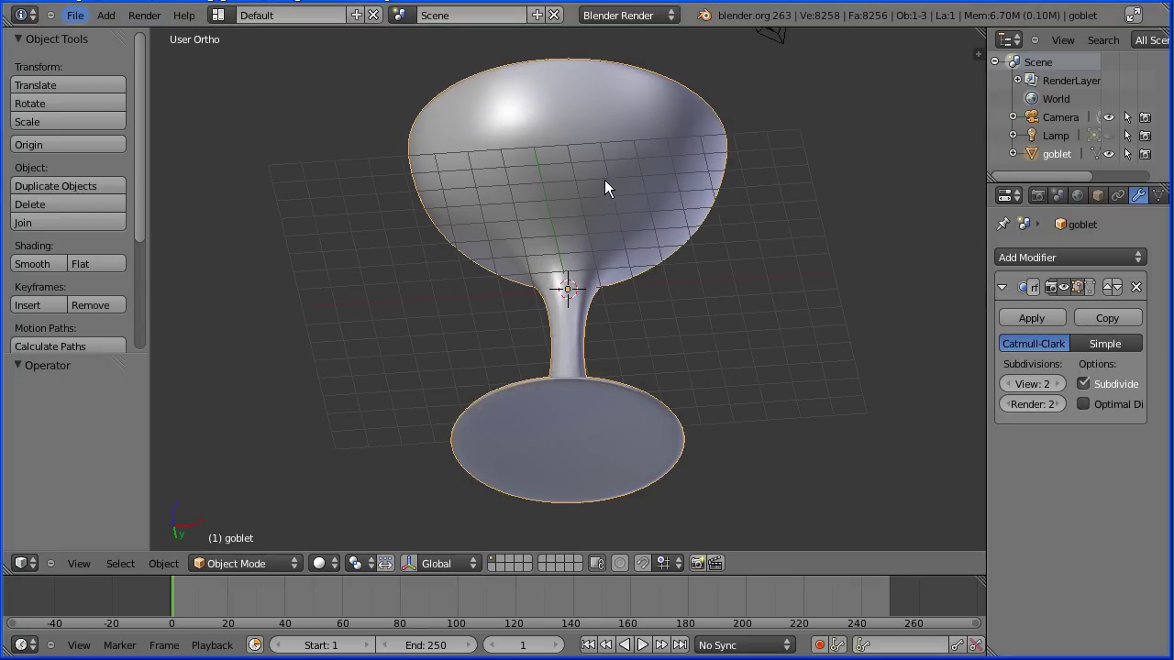
{"action": "middle_click_drag", "start_coordinate": [604, 180], "coordinate": [433, 304]}
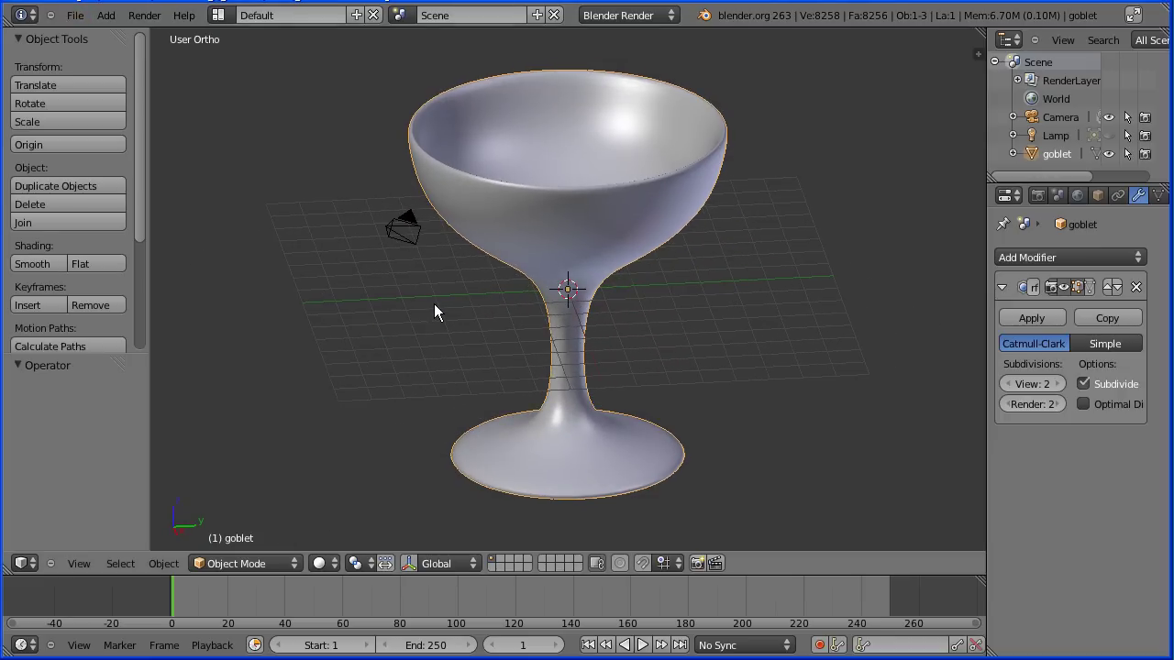